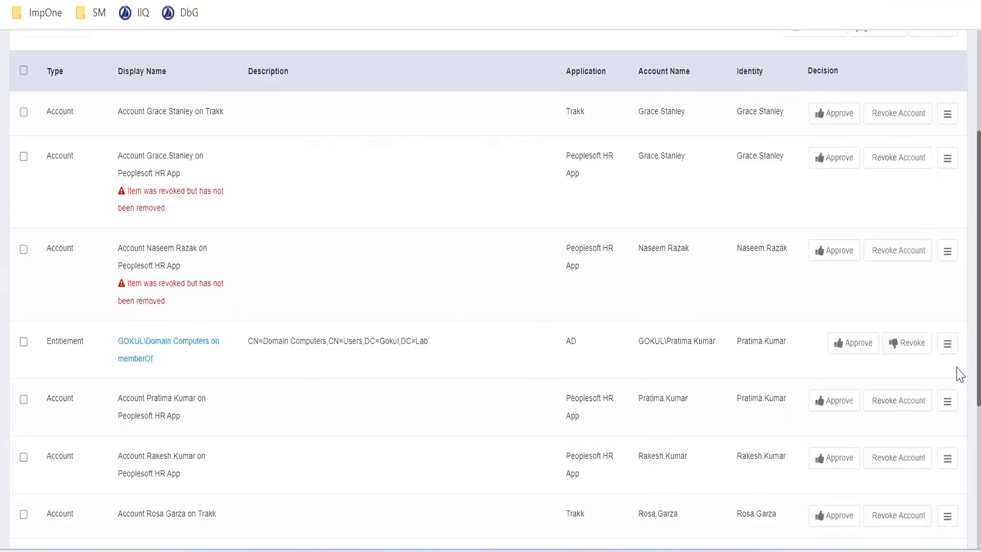
- Examine the open account and entitlement items on both pages of the manager access review, including the items flagged as revoked but not removed
{"action": "scroll", "coordinate": [957, 372], "scroll_direction": "down", "scroll_amount": 1}
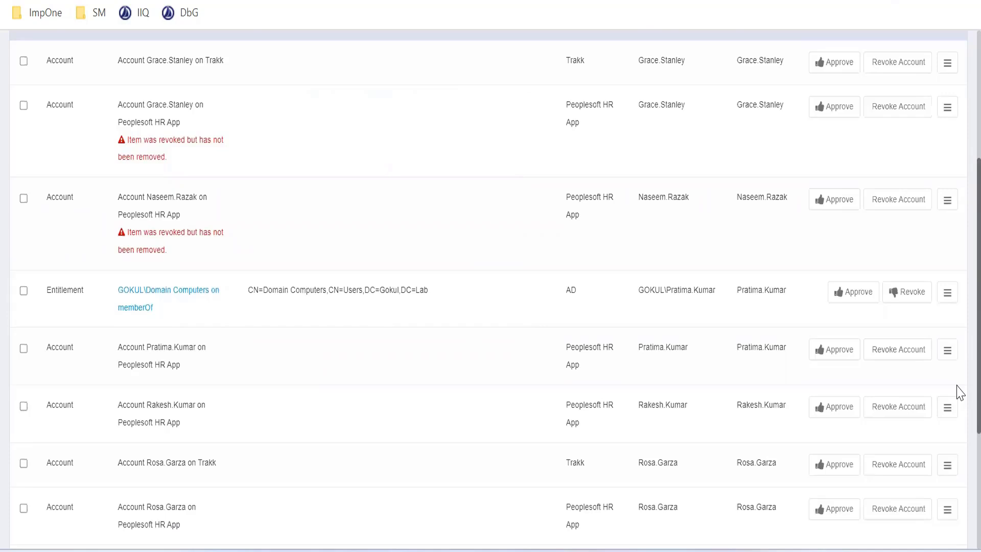
{"action": "scroll", "coordinate": [959, 393], "scroll_direction": "down", "scroll_amount": 2}
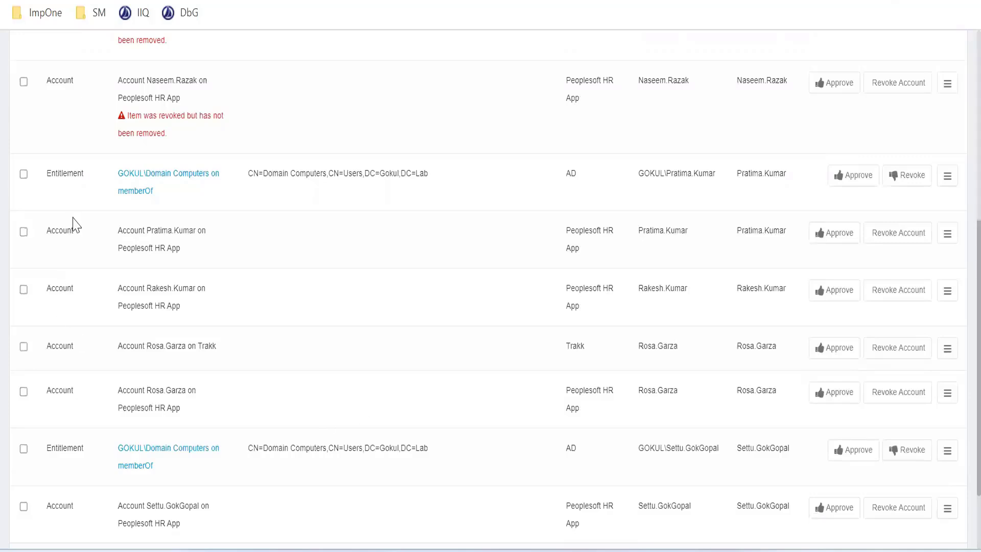
{"action": "left_click_drag", "start_coordinate": [84, 173], "coordinate": [45, 173]}
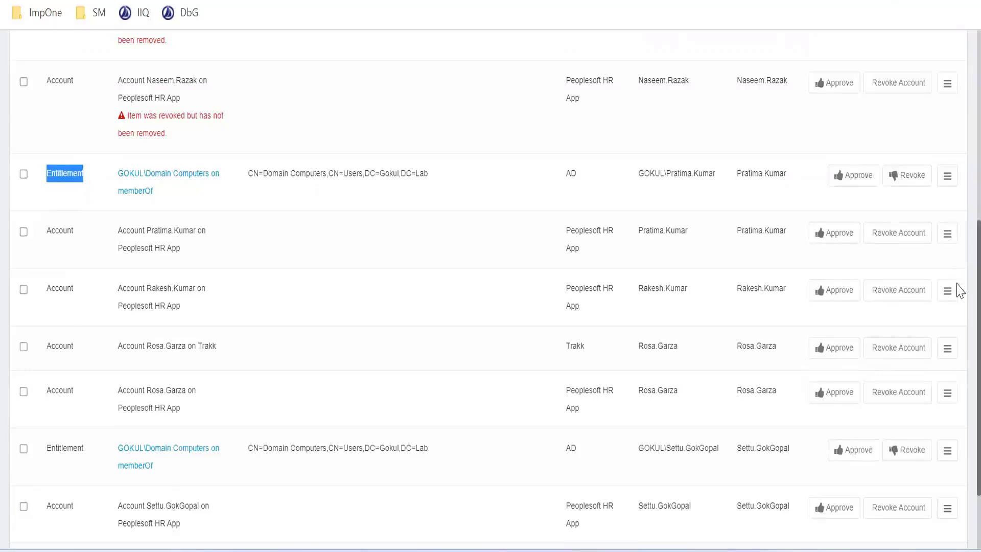
{"action": "scroll", "coordinate": [958, 320], "scroll_direction": "up", "scroll_amount": 2}
{"action": "scroll", "coordinate": [272, 233], "scroll_direction": "up", "scroll_amount": 2}
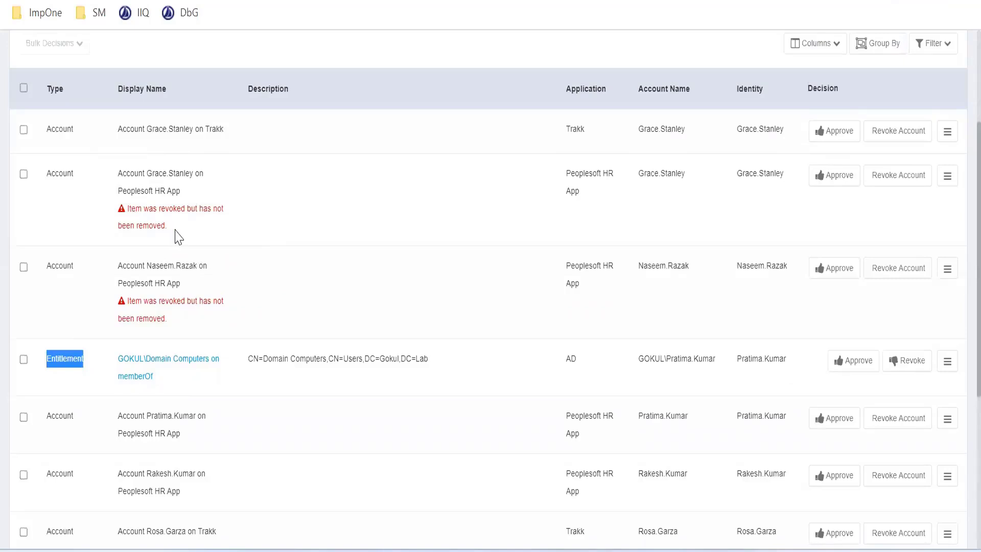
{"action": "left_click_drag", "start_coordinate": [175, 228], "coordinate": [131, 211]}
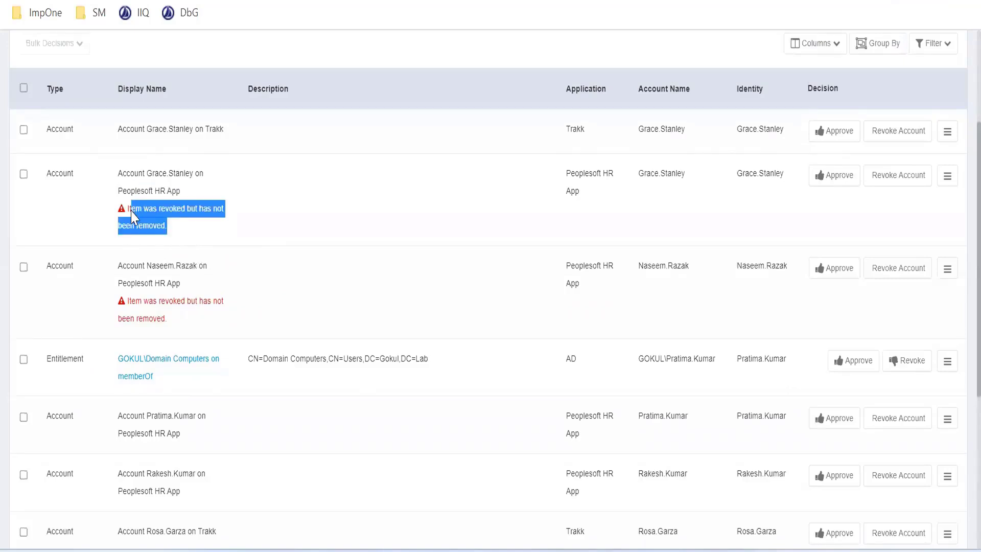
{"action": "left_click", "coordinate": [189, 247]}
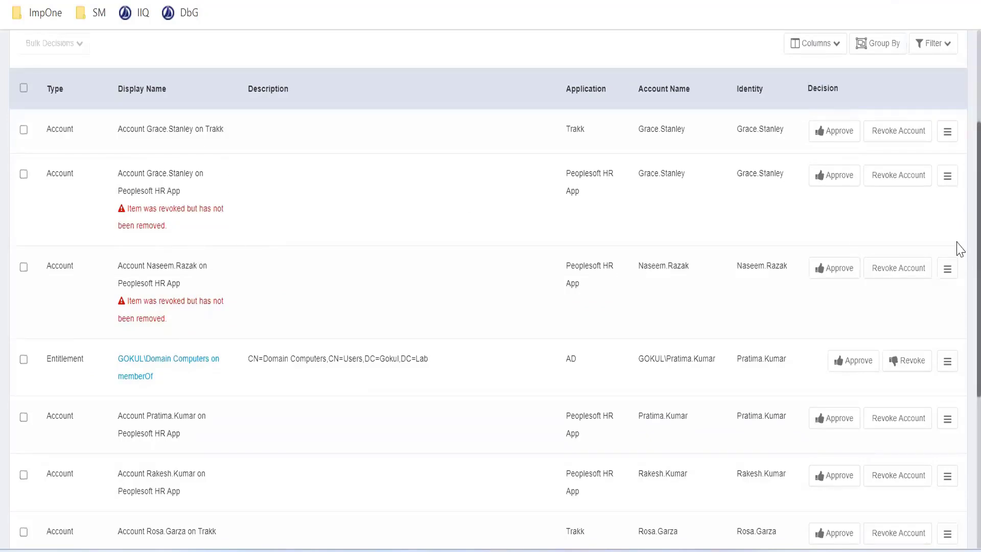
{"action": "scroll", "coordinate": [957, 307], "scroll_direction": "down", "scroll_amount": 4}
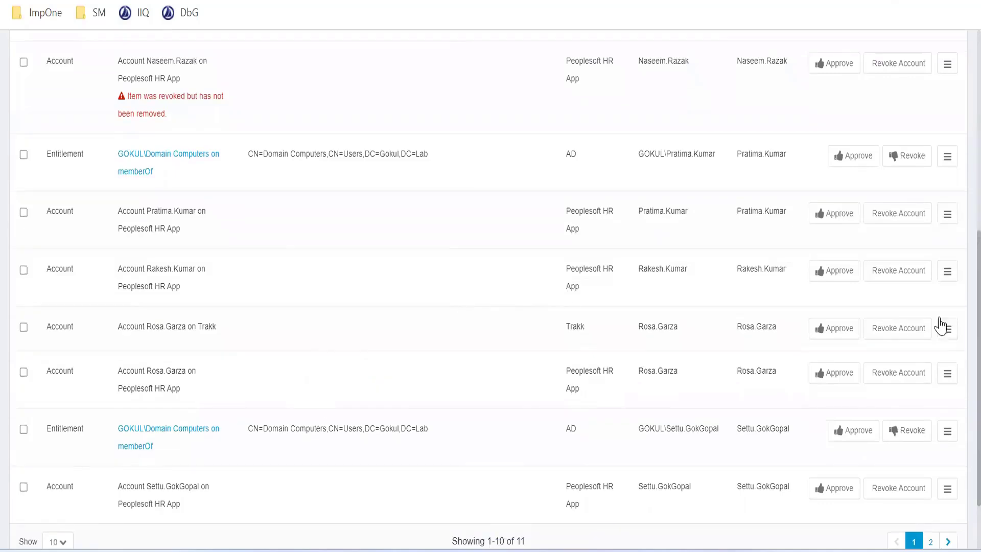
{"action": "scroll", "coordinate": [960, 352], "scroll_direction": "down", "scroll_amount": 2}
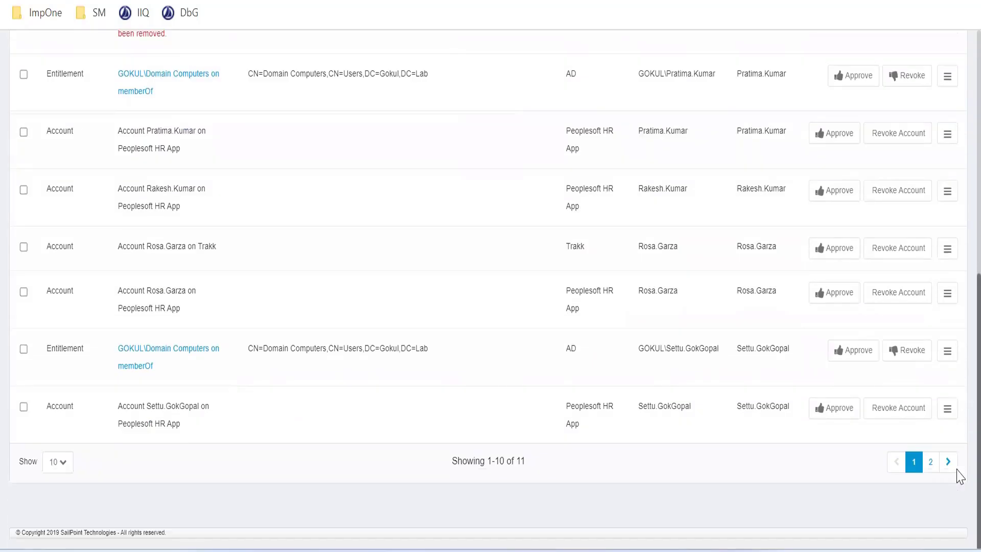
{"action": "left_click", "coordinate": [930, 462]}
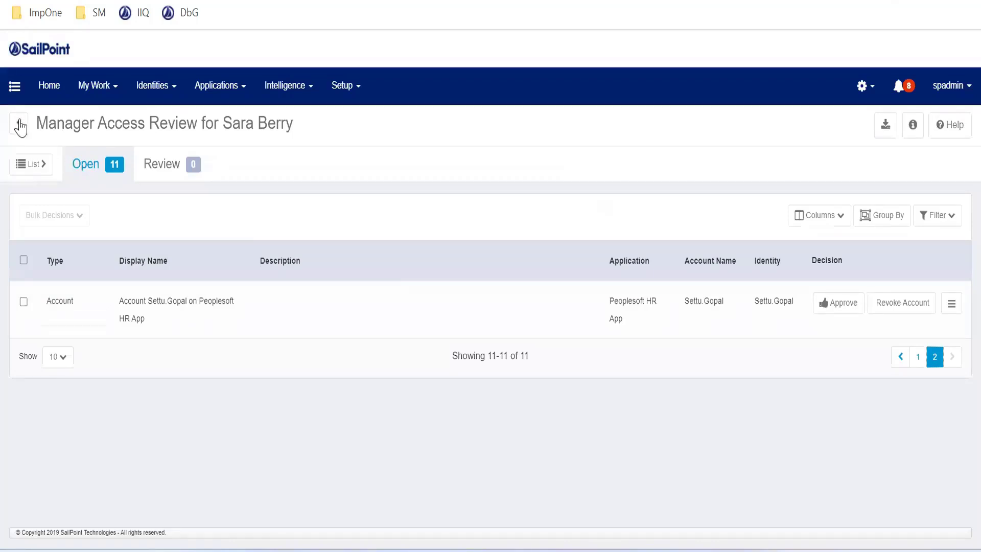
- Return to the manager certification's overview and examine its completion progress, decision statistics and access reviews
{"action": "left_click", "coordinate": [20, 127]}
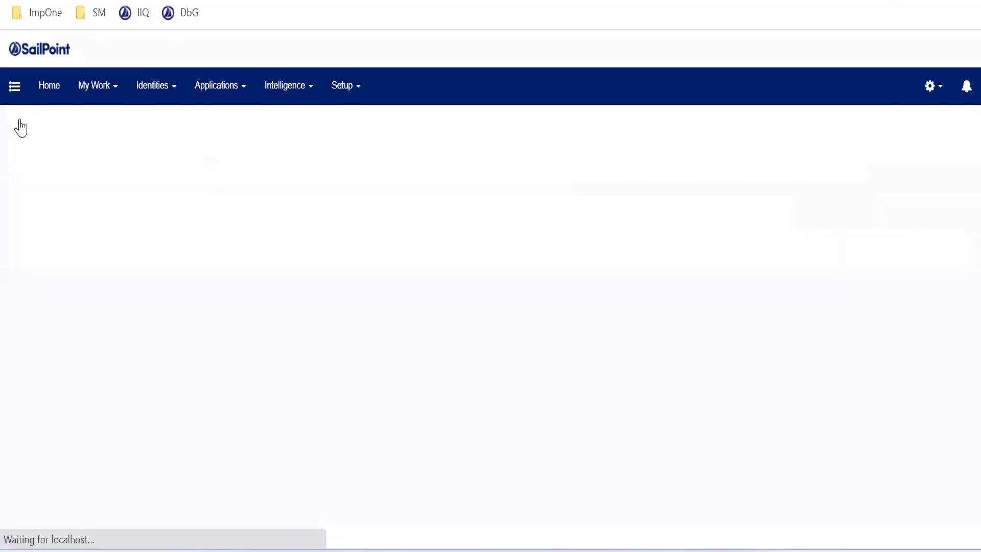
{"action": "left_click", "coordinate": [340, 92]}
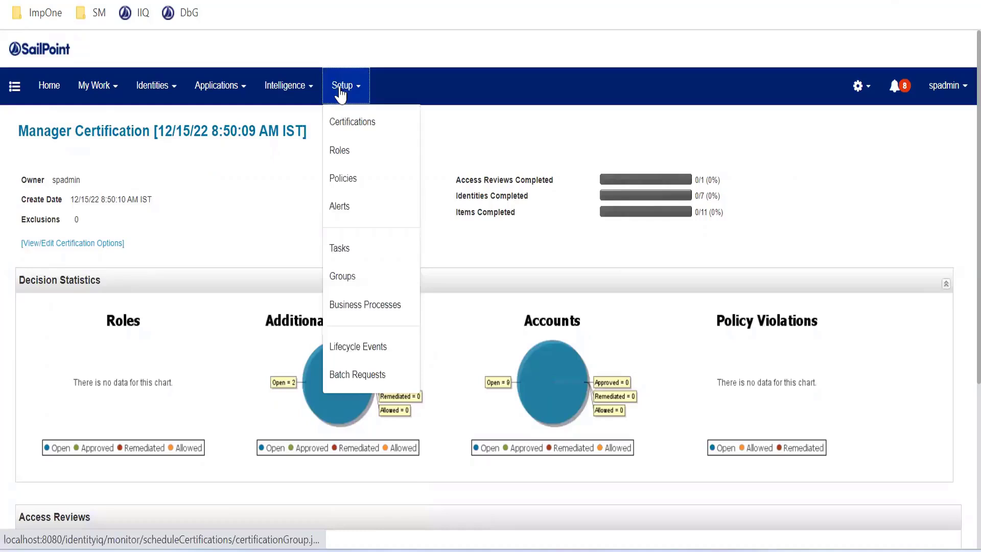
{"action": "left_click", "coordinate": [606, 171]}
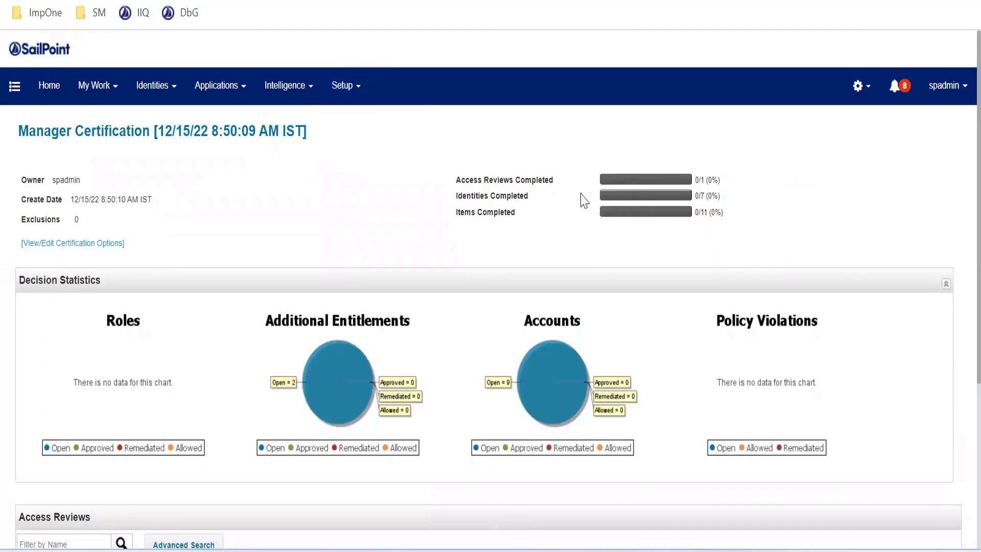
{"action": "left_click_drag", "start_coordinate": [584, 201], "coordinate": [916, 221]}
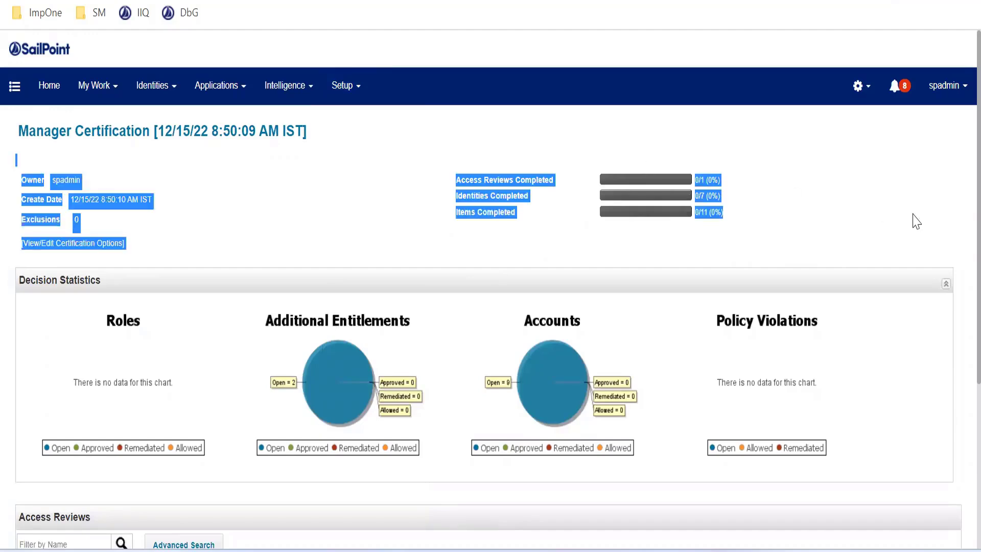
{"action": "left_click", "coordinate": [916, 222]}
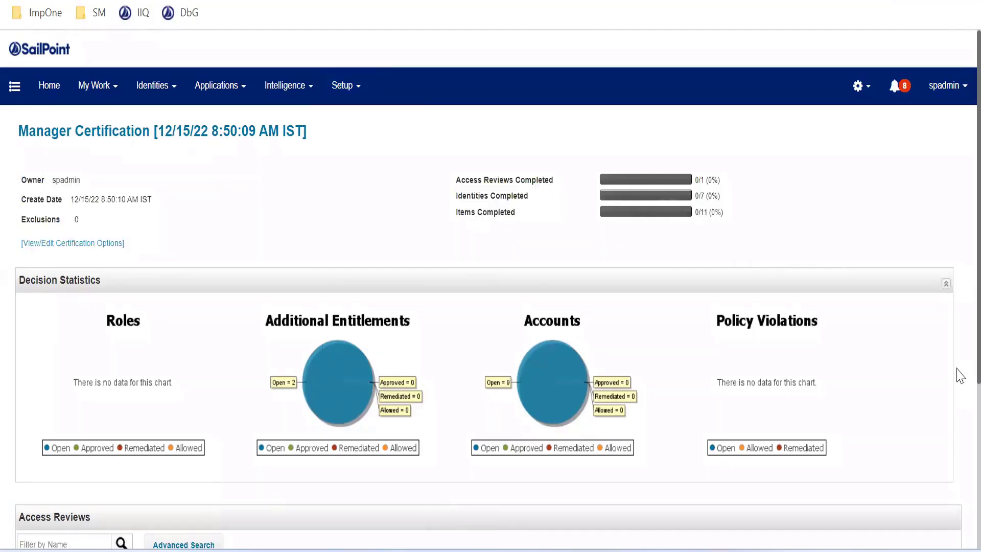
{"action": "scroll", "coordinate": [954, 372], "scroll_direction": "down", "scroll_amount": 4}
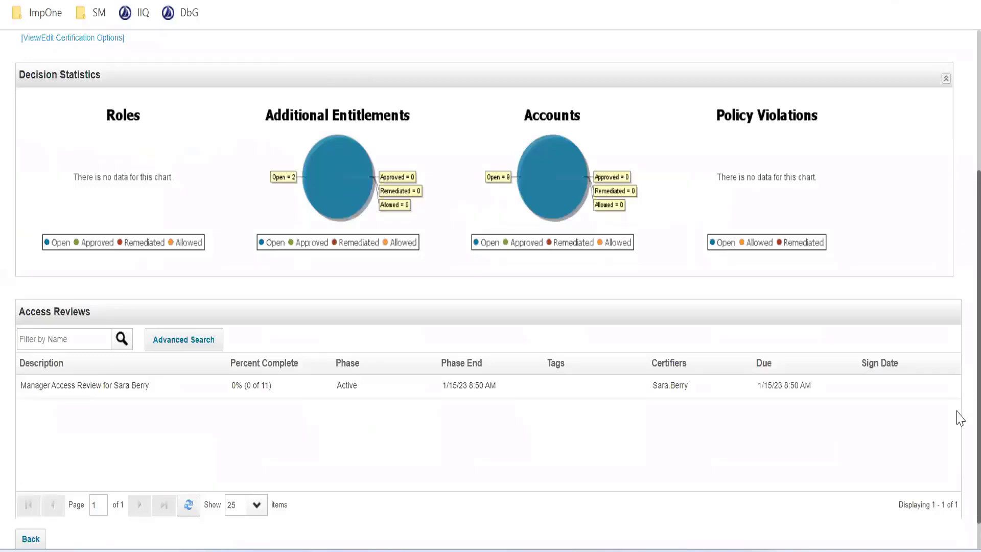
{"action": "scroll", "coordinate": [957, 419], "scroll_direction": "down", "scroll_amount": 1}
{"action": "scroll", "coordinate": [957, 287], "scroll_direction": "up", "scroll_amount": 5}
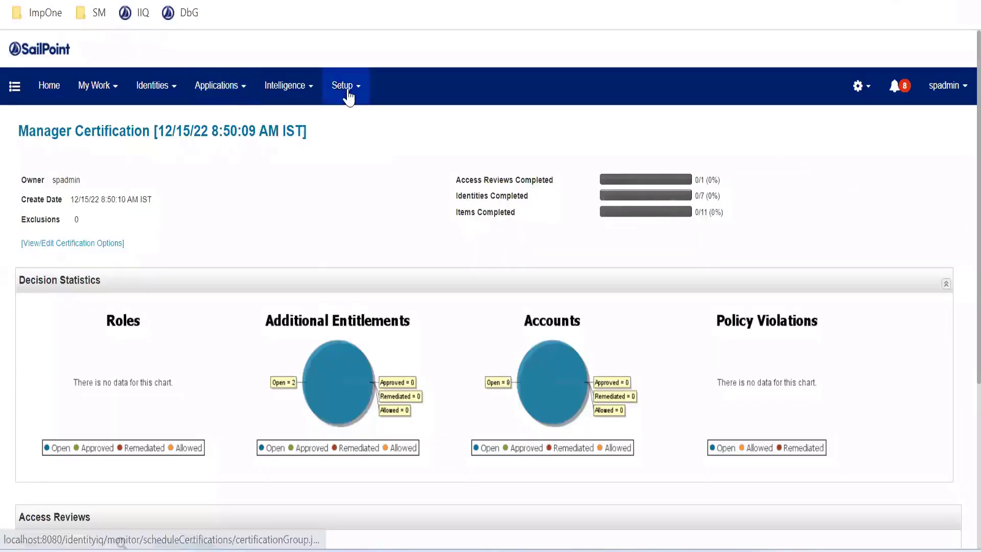
- Go to the Certifications list and look through the certification types offered for a new certification
{"action": "left_click", "coordinate": [369, 129]}
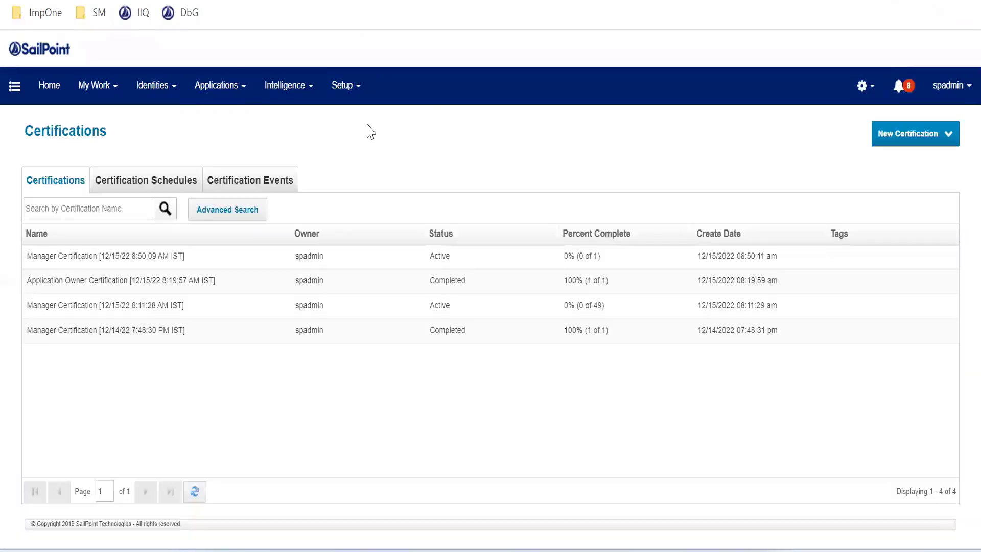
{"action": "left_click", "coordinate": [895, 133]}
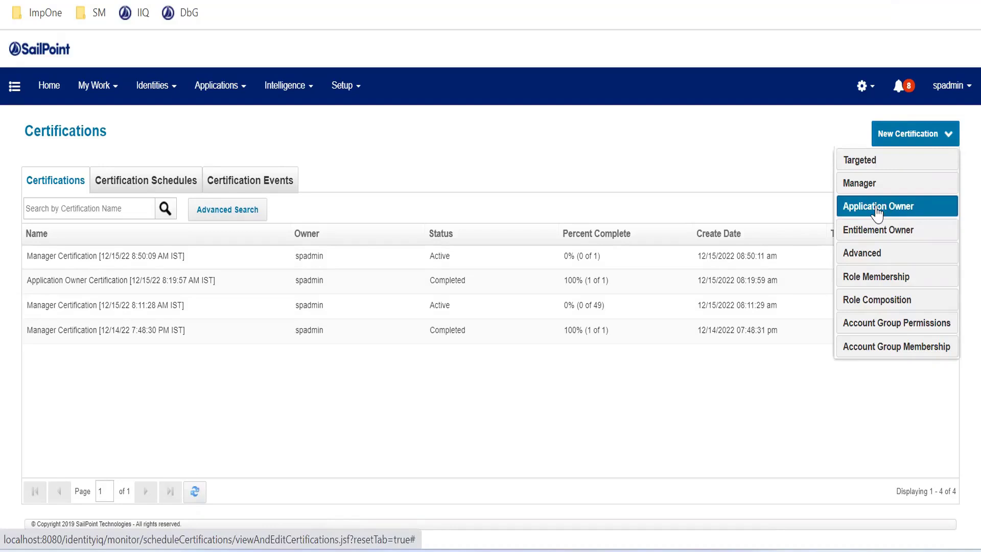
{"action": "left_click", "coordinate": [878, 231]}
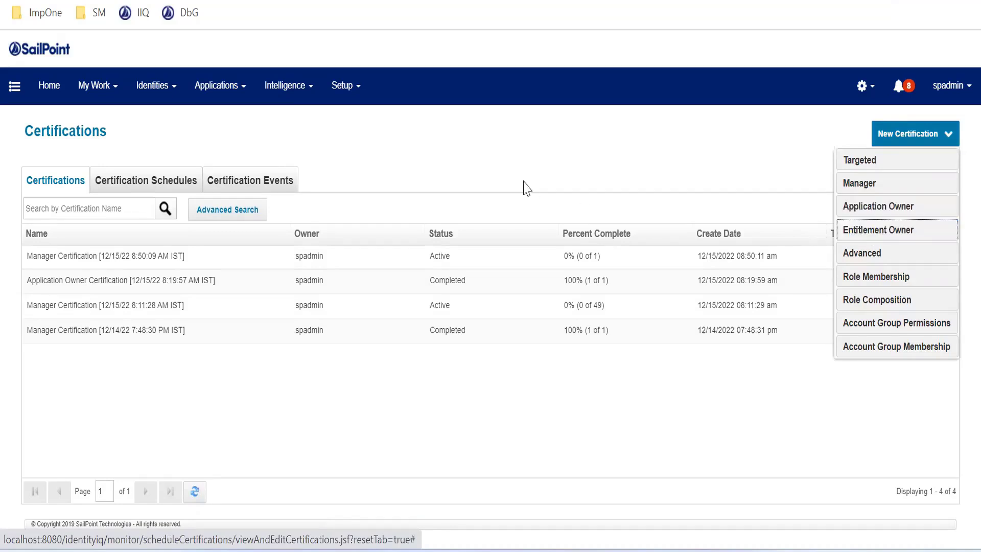
{"action": "left_click", "coordinate": [526, 188]}
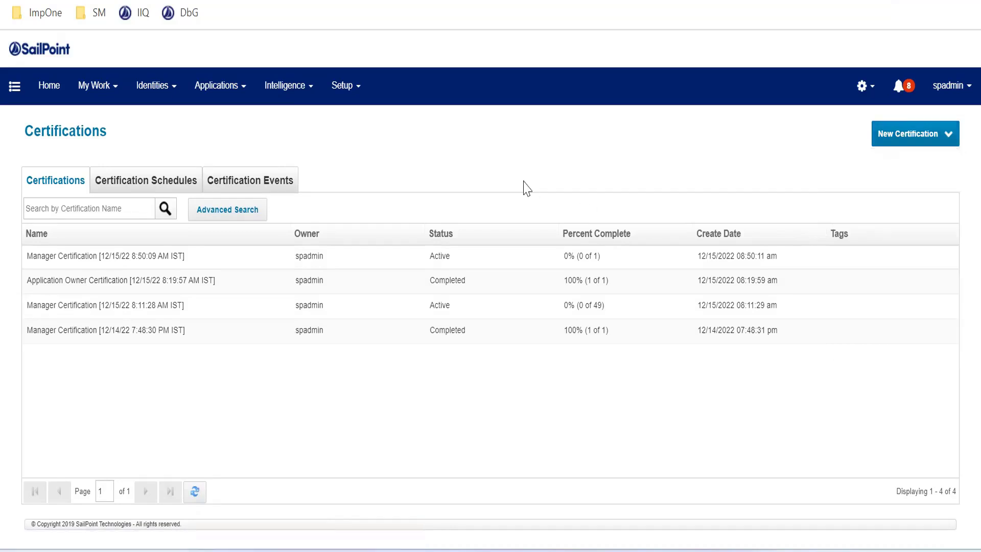
- View the open policy violations assigned under My Work
{"action": "left_click", "coordinate": [152, 84]}
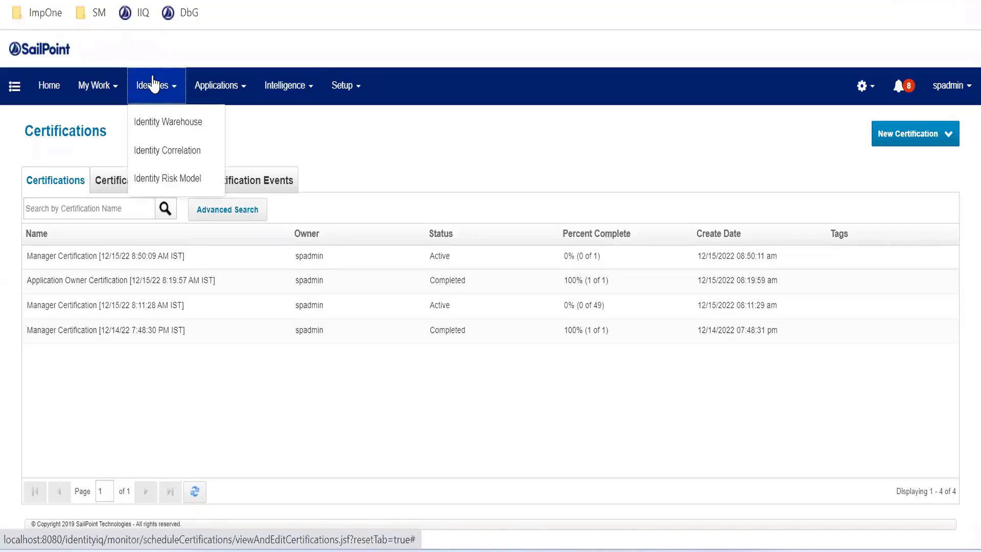
{"action": "left_click", "coordinate": [97, 85]}
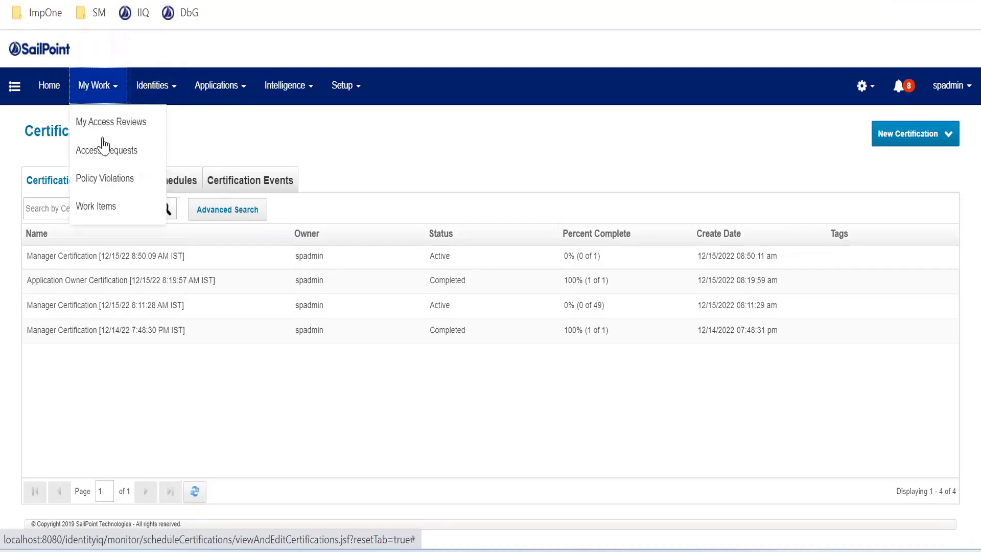
{"action": "left_click", "coordinate": [111, 183]}
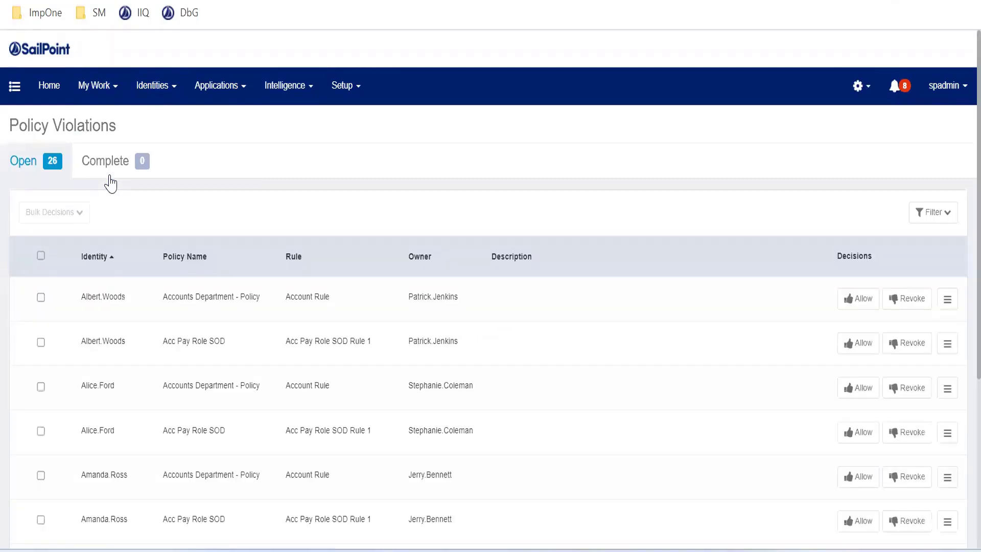
- Start a new Application Owner certification and set it to cover all applications
{"action": "left_click", "coordinate": [346, 97]}
{"action": "left_click", "coordinate": [356, 119]}
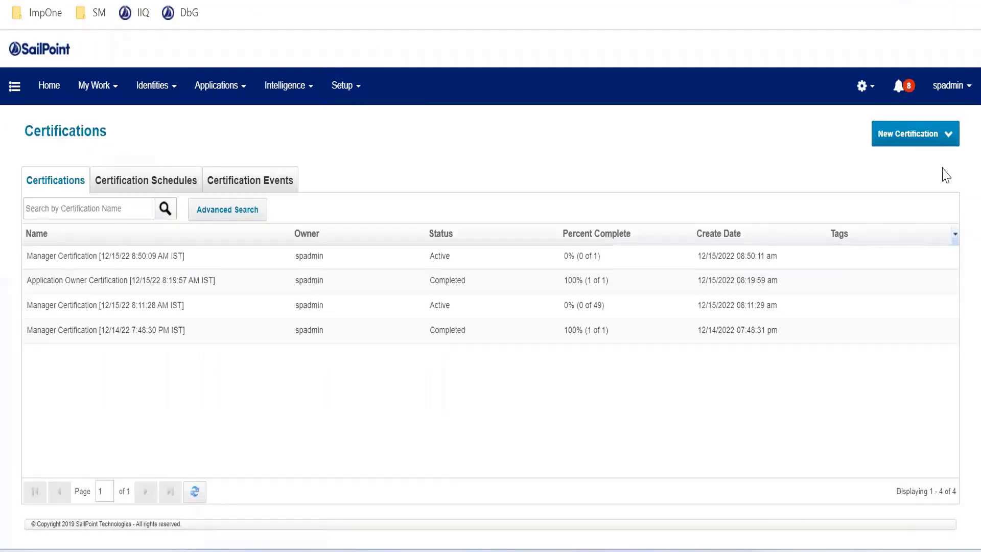
{"action": "left_click", "coordinate": [918, 142]}
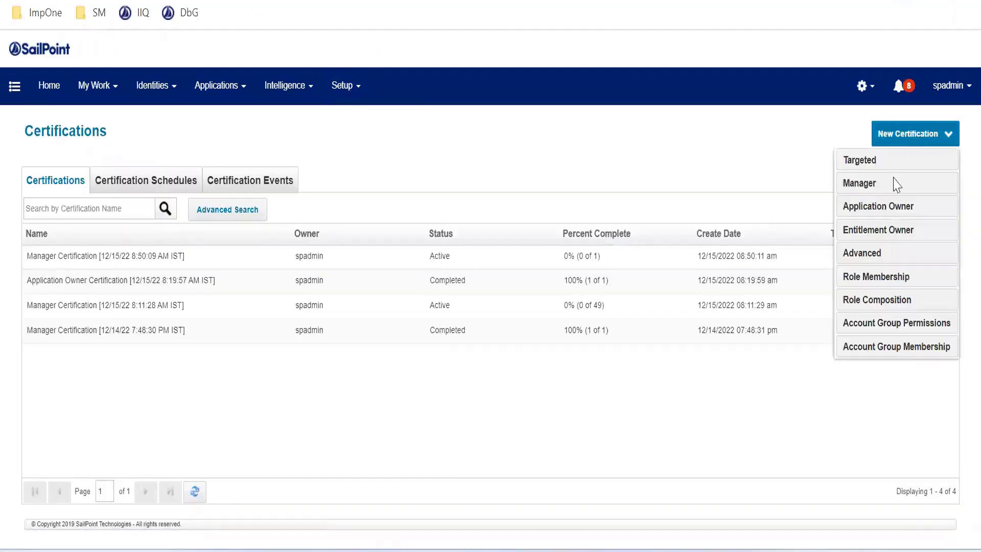
{"action": "left_click", "coordinate": [890, 209]}
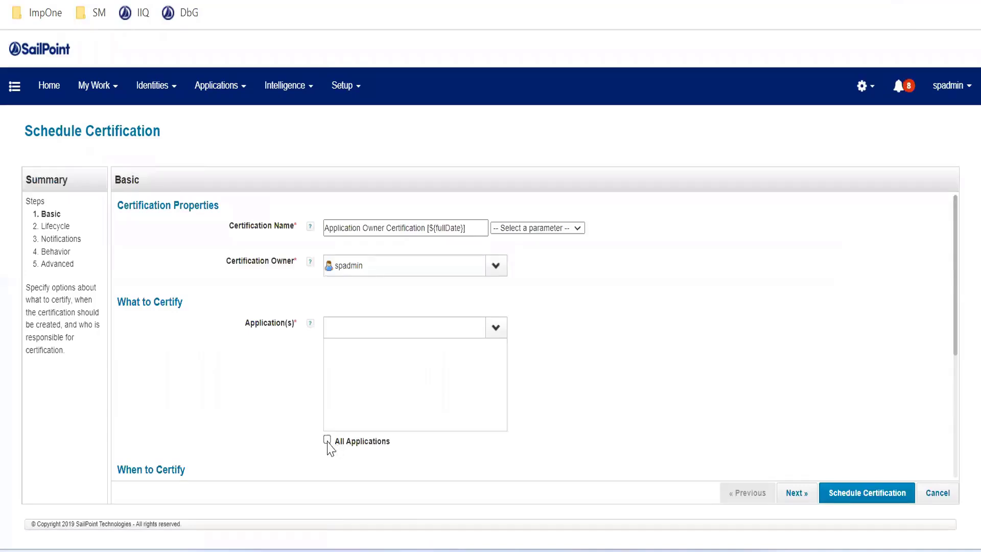
{"action": "left_click", "coordinate": [327, 441]}
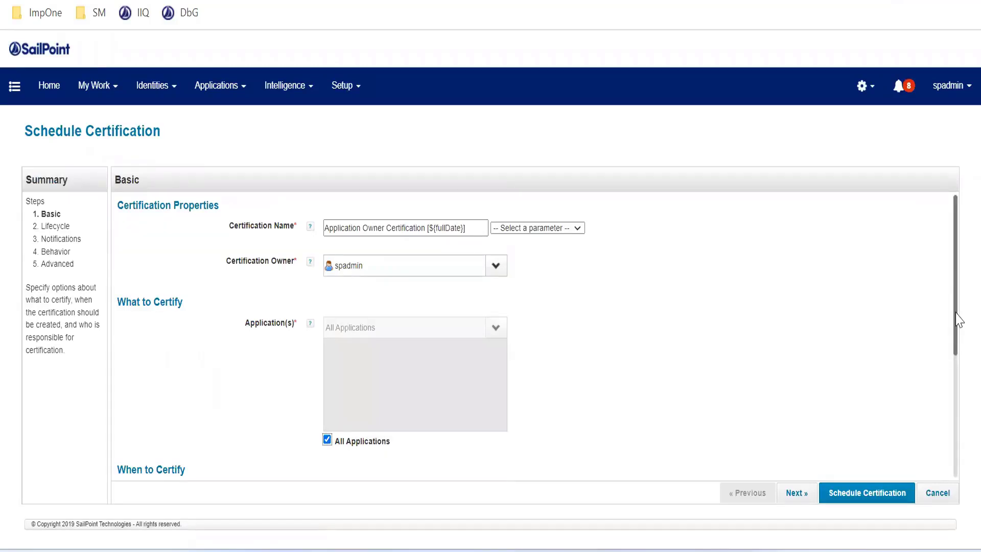
- Include accounts with no entitlements and policy violations in the certification, and set it to run now
{"action": "left_click_drag", "start_coordinate": [957, 322], "coordinate": [948, 471]}
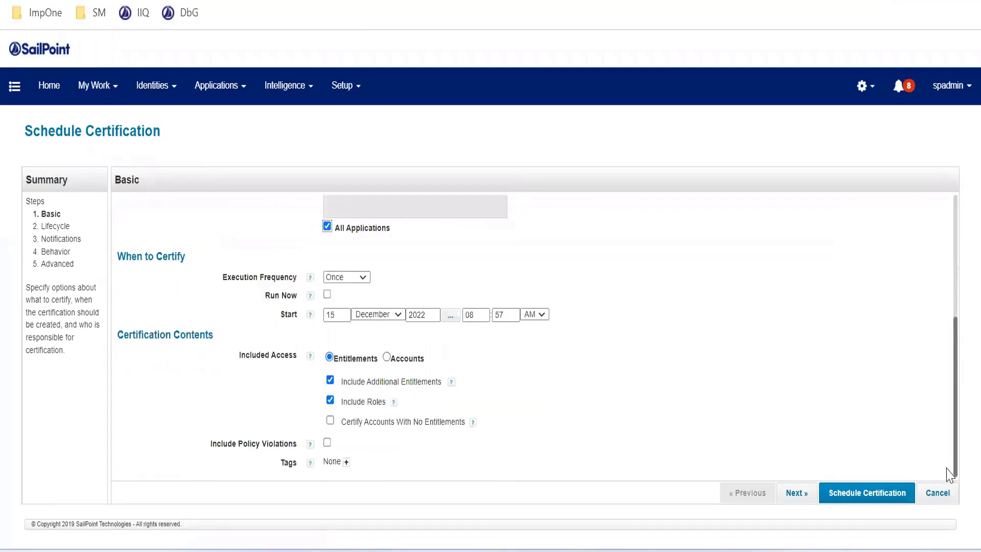
{"action": "left_click", "coordinate": [331, 421]}
{"action": "left_click", "coordinate": [328, 443]}
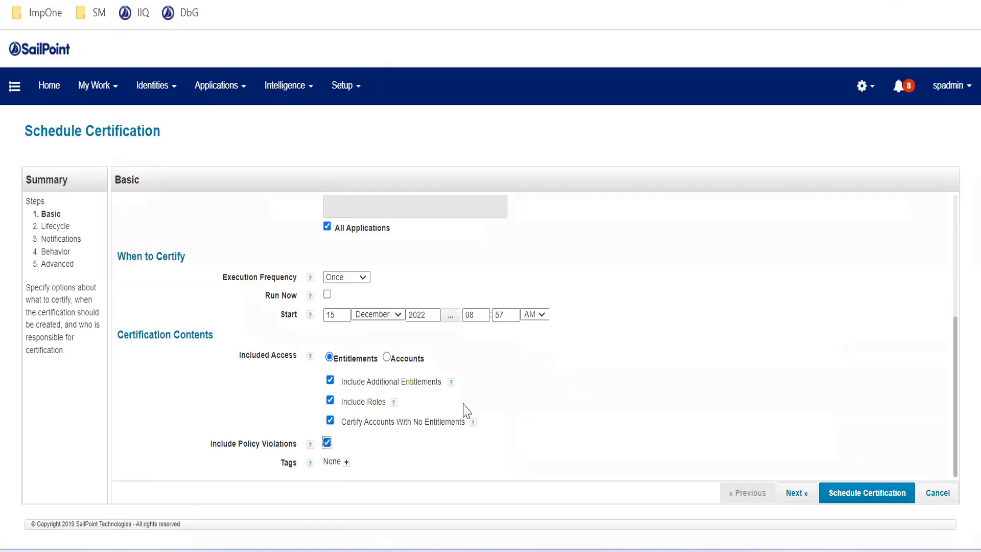
{"action": "left_click", "coordinate": [328, 295]}
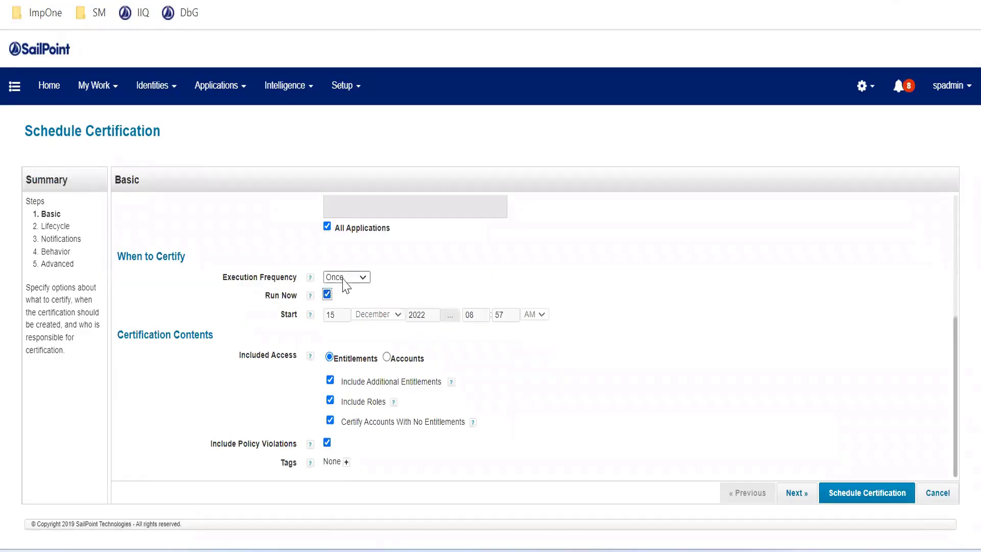
- Schedule the Application Owner certification and open its new entry from the Certifications list
{"action": "left_click", "coordinate": [872, 485]}
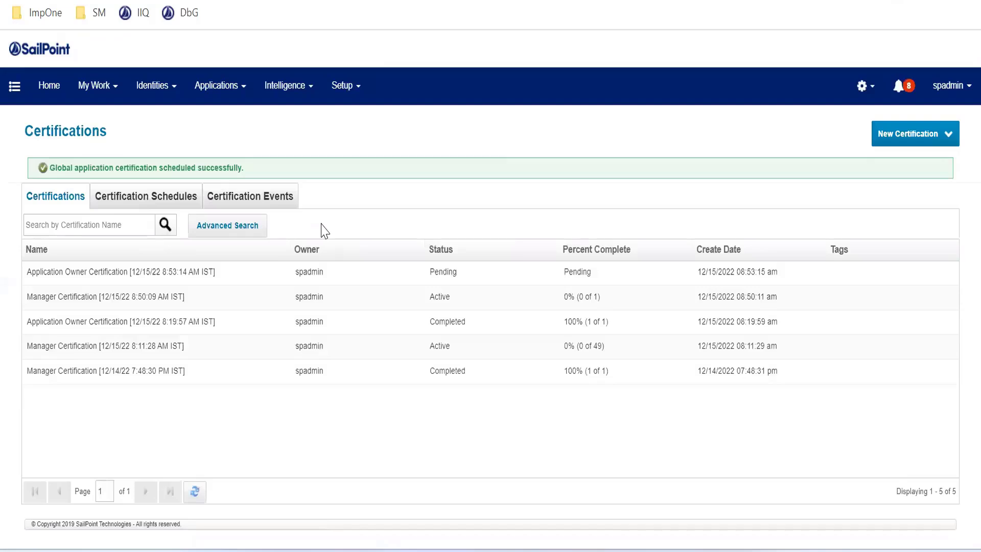
{"action": "left_click", "coordinate": [272, 271]}
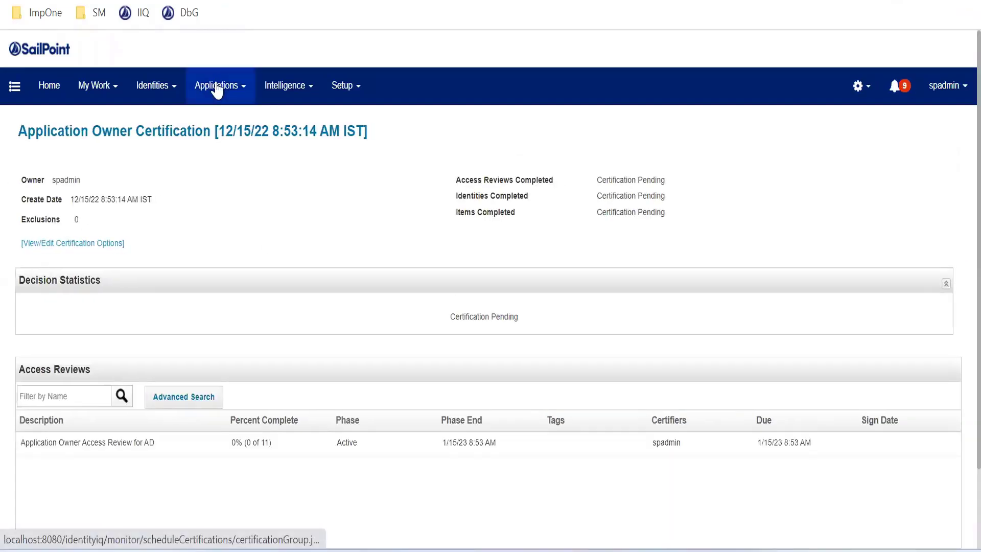
- Open IdentityIQ in a separate browser tab and view the Application Definition list
{"action": "left_click", "coordinate": [70, 0]}
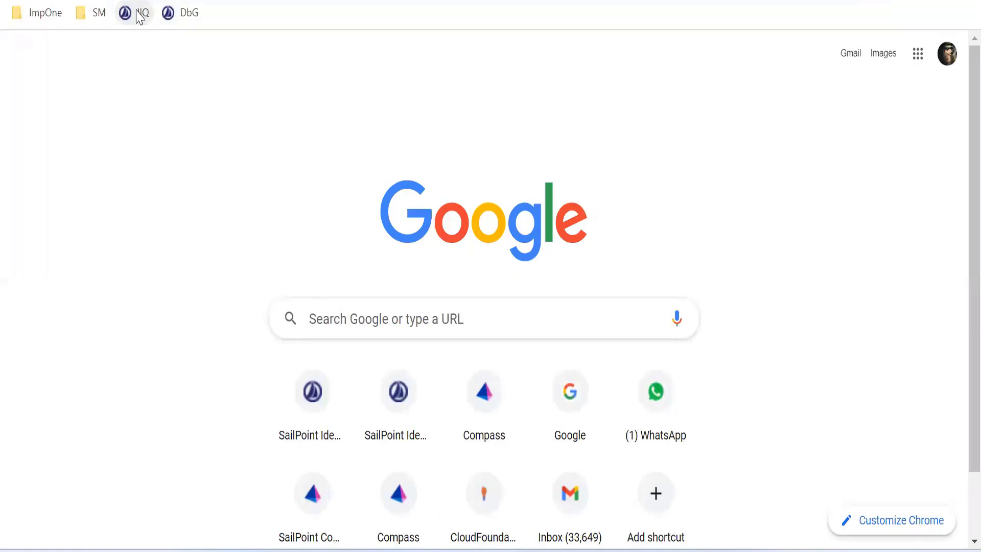
{"action": "left_click", "coordinate": [139, 14]}
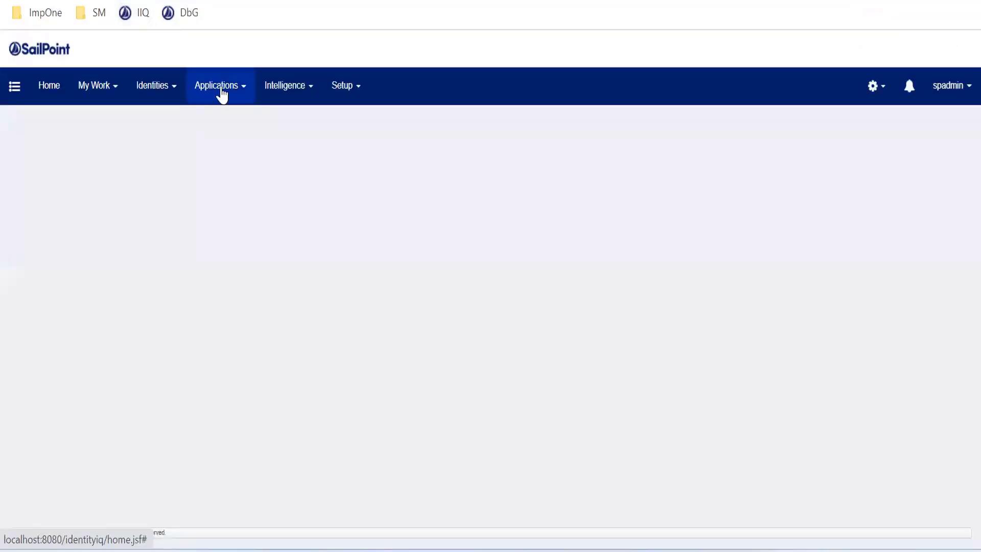
{"action": "left_click", "coordinate": [221, 91]}
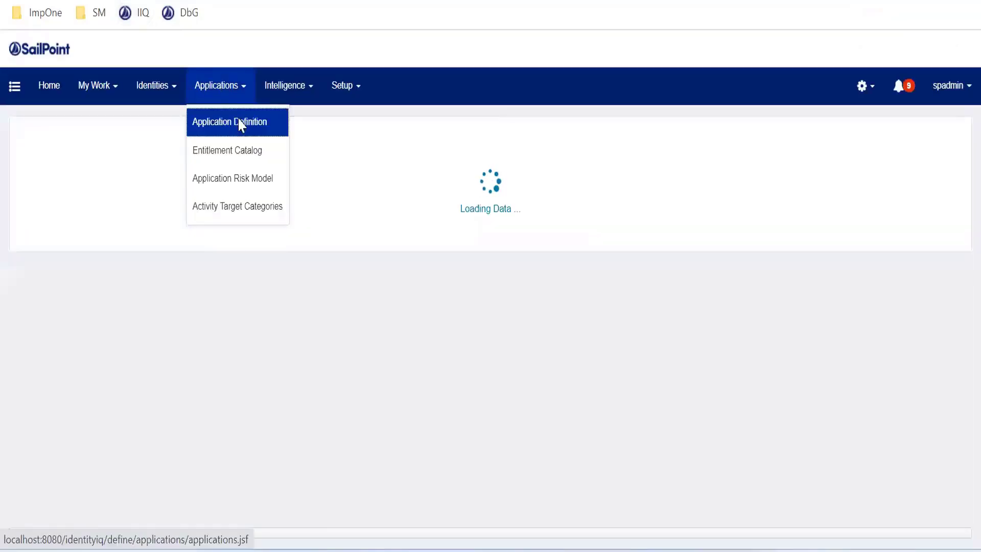
{"action": "left_click", "coordinate": [240, 122]}
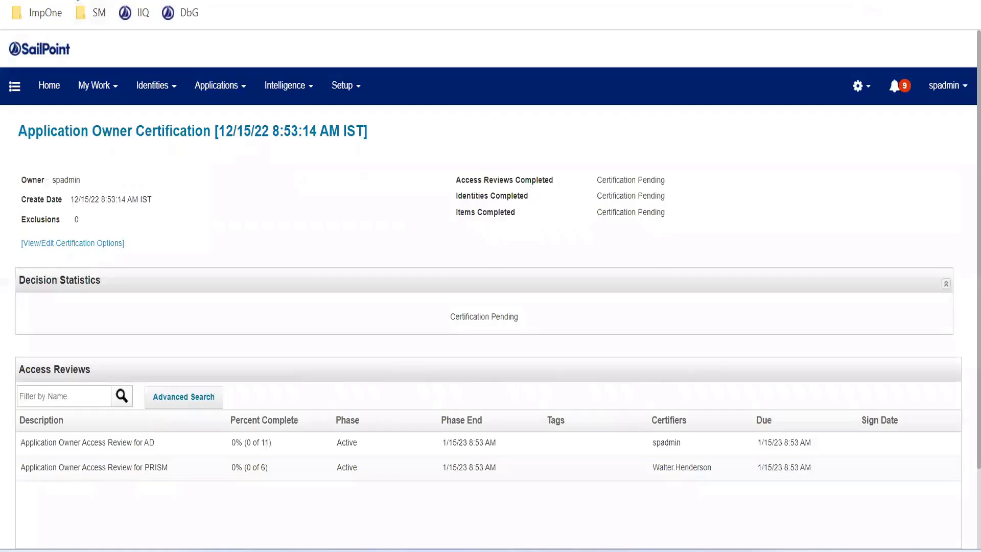
- Return to the Application Owner Certification page and keep refreshing it until all its access reviews and decision statistics are generated
{"action": "left_click", "coordinate": [76, 1]}
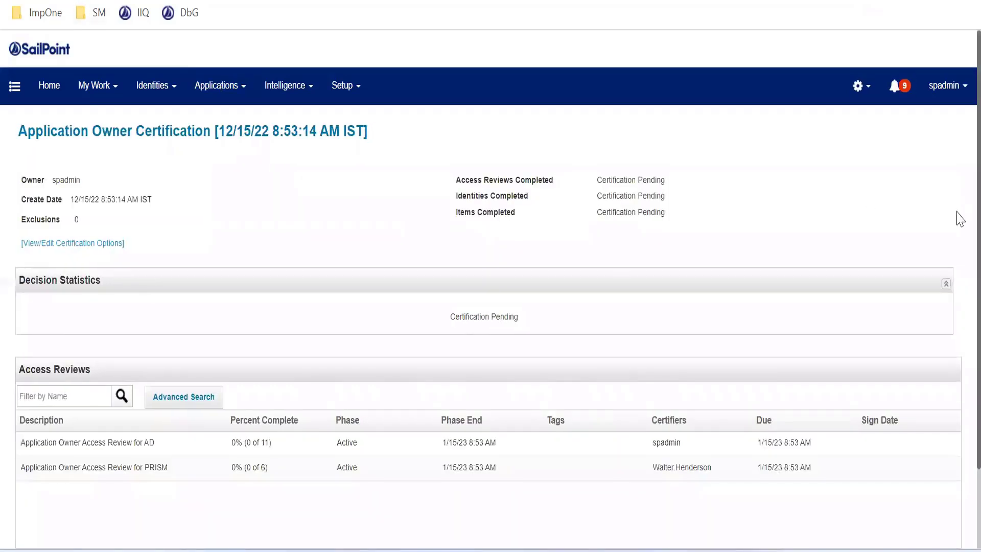
{"action": "scroll", "coordinate": [961, 328], "scroll_direction": "down", "scroll_amount": 2}
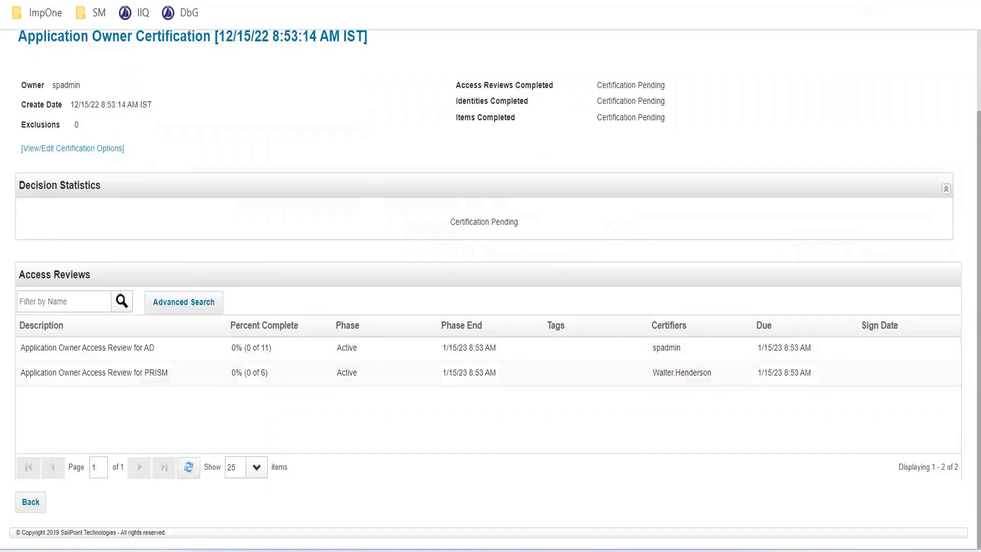
{"action": "key", "text": "F5"}
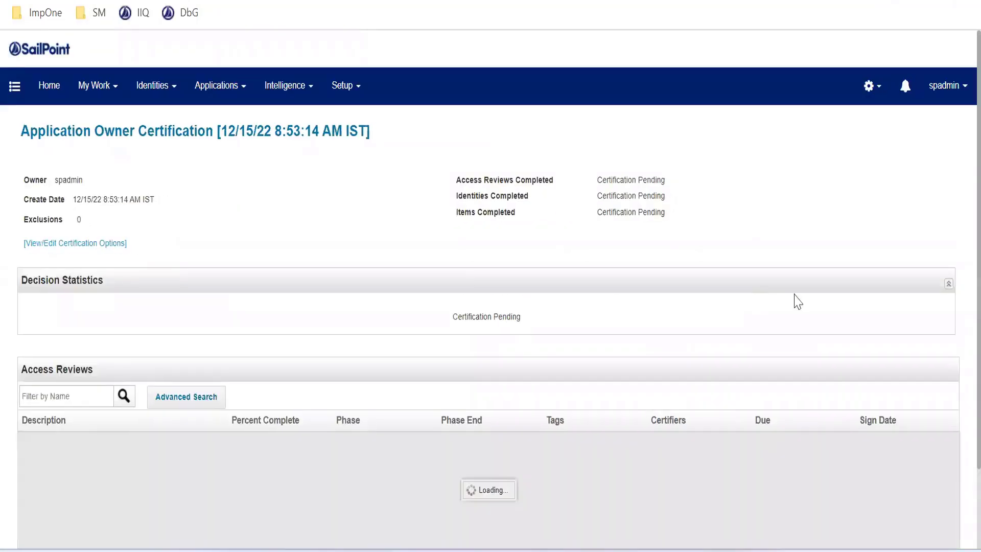
{"action": "scroll", "coordinate": [958, 357], "scroll_direction": "down", "scroll_amount": 2}
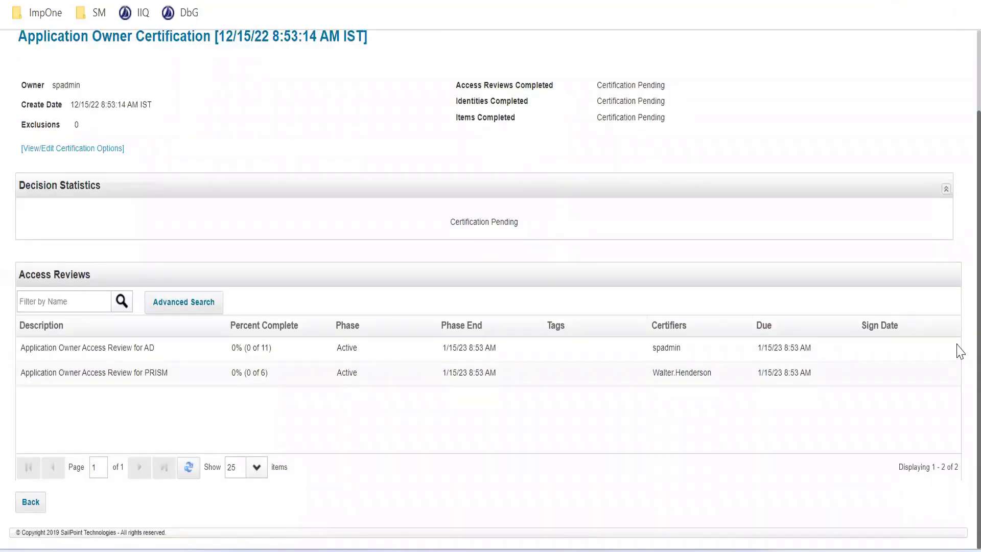
{"action": "scroll", "coordinate": [956, 351], "scroll_direction": "up", "scroll_amount": 1}
{"action": "left_click_drag", "start_coordinate": [449, 249], "coordinate": [571, 257]}
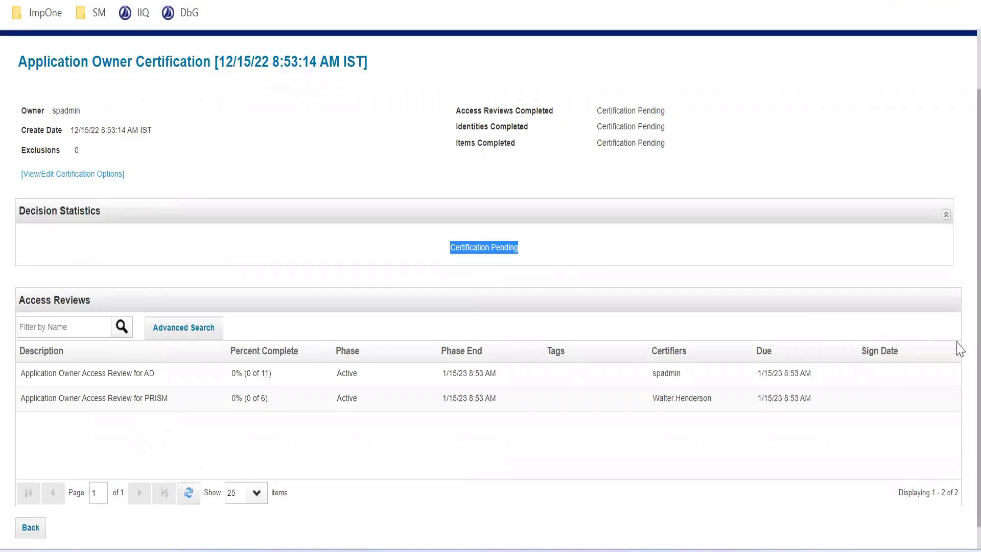
{"action": "scroll", "coordinate": [957, 438], "scroll_direction": "down", "scroll_amount": 1}
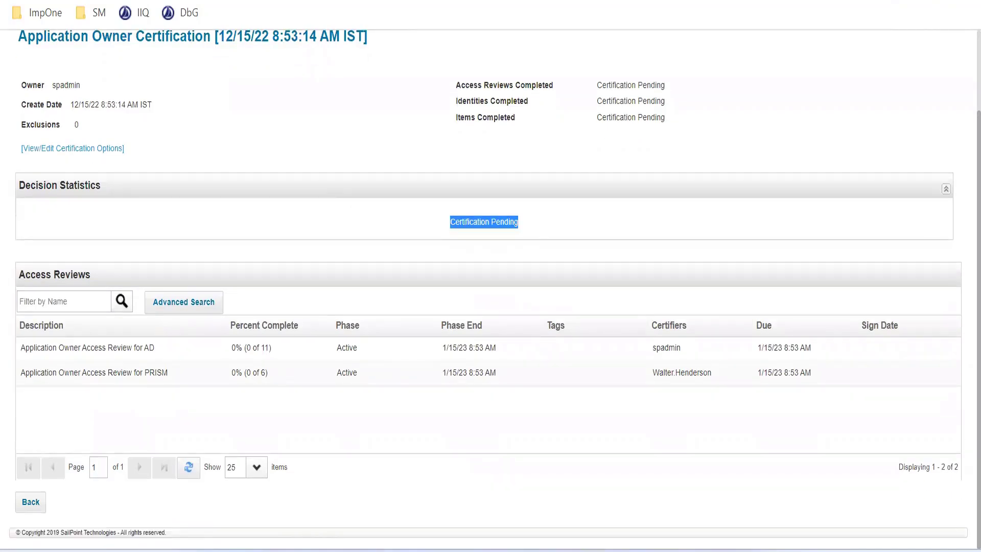
{"action": "key", "text": "F5"}
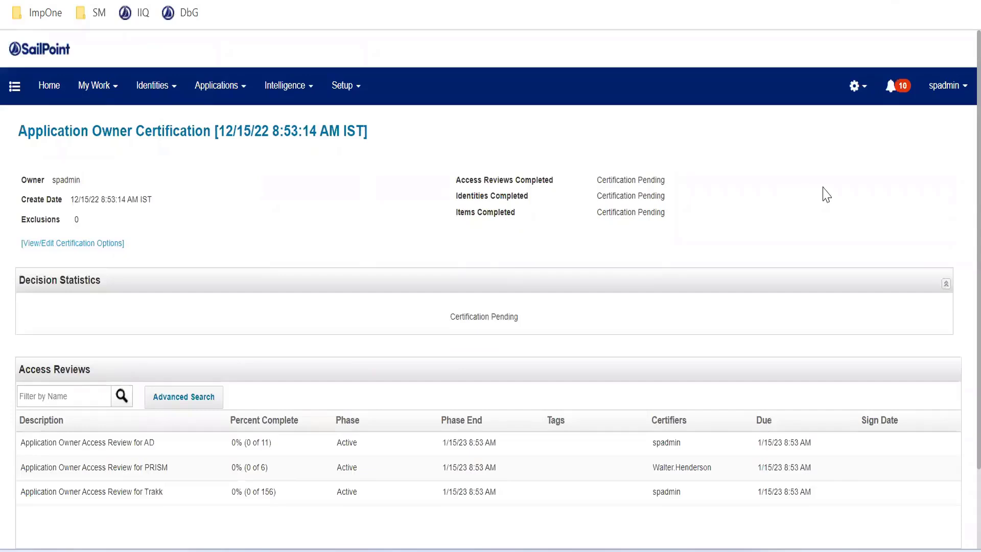
{"action": "scroll", "coordinate": [958, 424], "scroll_direction": "down", "scroll_amount": 2}
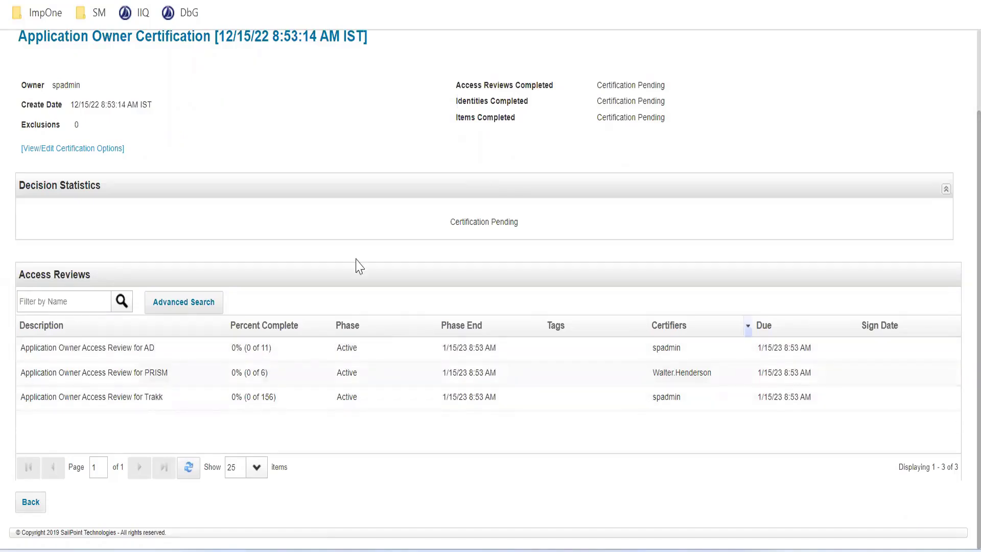
{"action": "key", "text": "F5"}
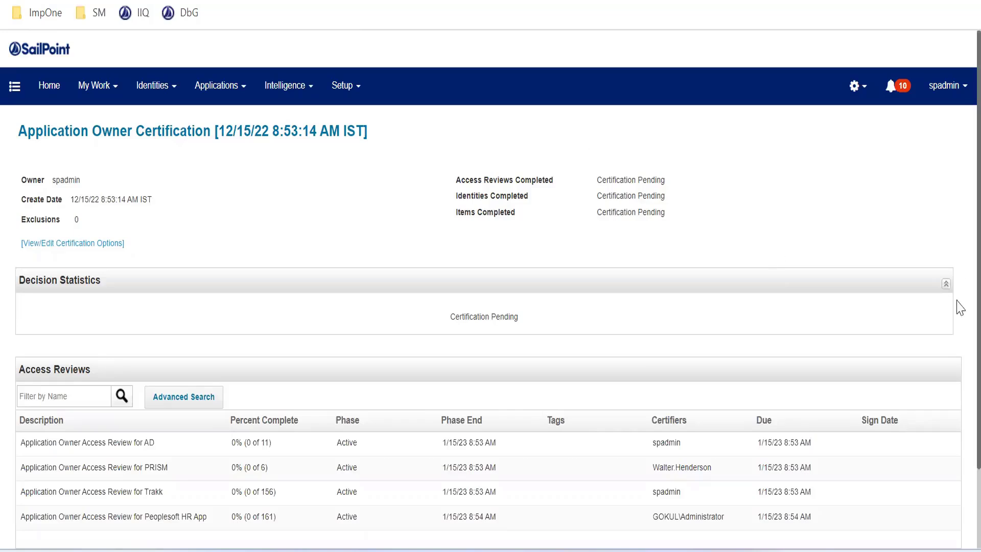
{"action": "scroll", "coordinate": [959, 393], "scroll_direction": "down", "scroll_amount": 2}
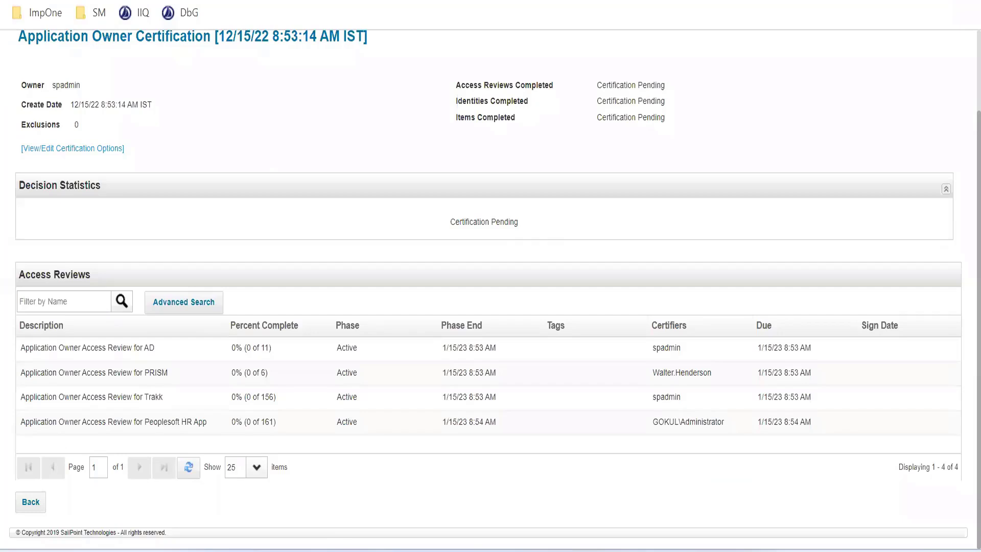
{"action": "key", "text": "F5"}
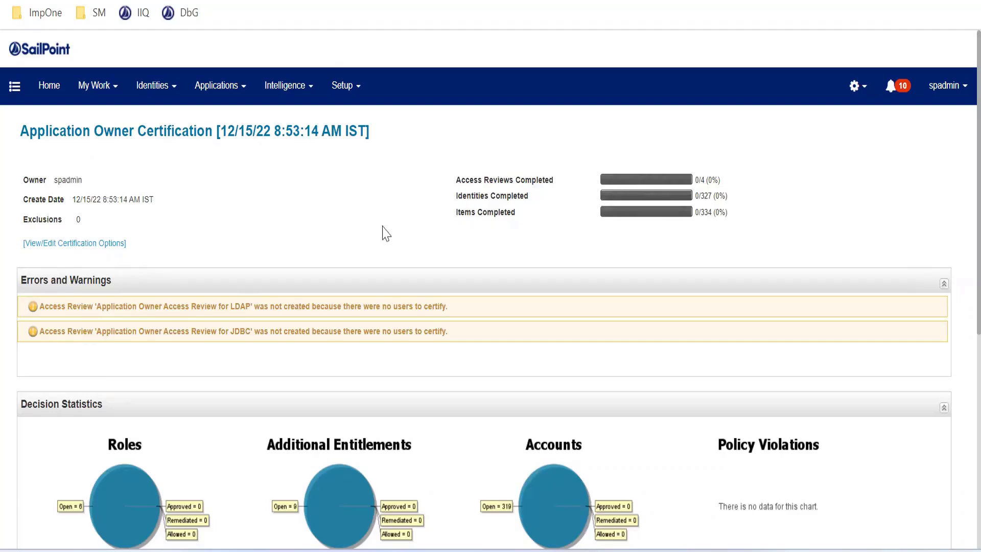
- Open the Application Owner Access Review for AD and examine its Domain Admins entitlement item
{"action": "scroll", "coordinate": [450, 376], "scroll_direction": "down", "scroll_amount": 4}
{"action": "scroll", "coordinate": [378, 365], "scroll_direction": "down", "scroll_amount": 2}
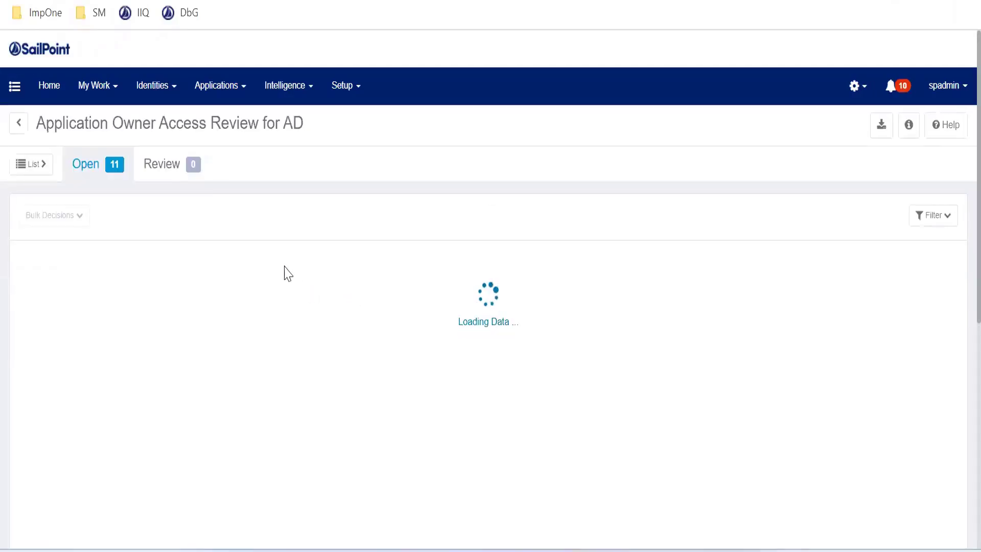
{"action": "scroll", "coordinate": [52, 207], "scroll_direction": "down", "scroll_amount": 2}
{"action": "left_click_drag", "start_coordinate": [58, 209], "coordinate": [154, 229]}
{"action": "left_click", "coordinate": [119, 196]}
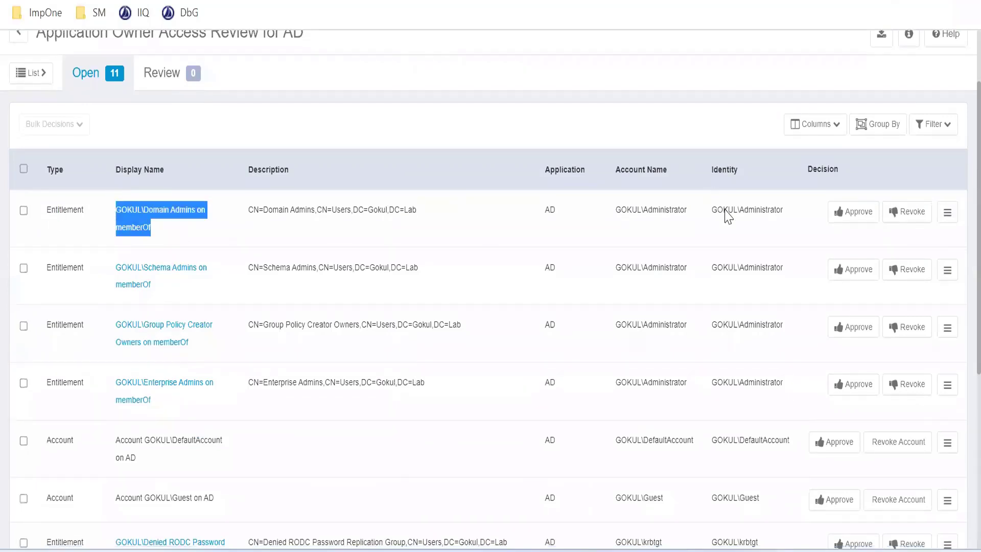
{"action": "triple_click", "coordinate": [660, 243]}
- Examine the remaining AD review items, including the account holding the Domain Computers entitlement
{"action": "scroll", "coordinate": [661, 256], "scroll_direction": "down", "scroll_amount": 4}
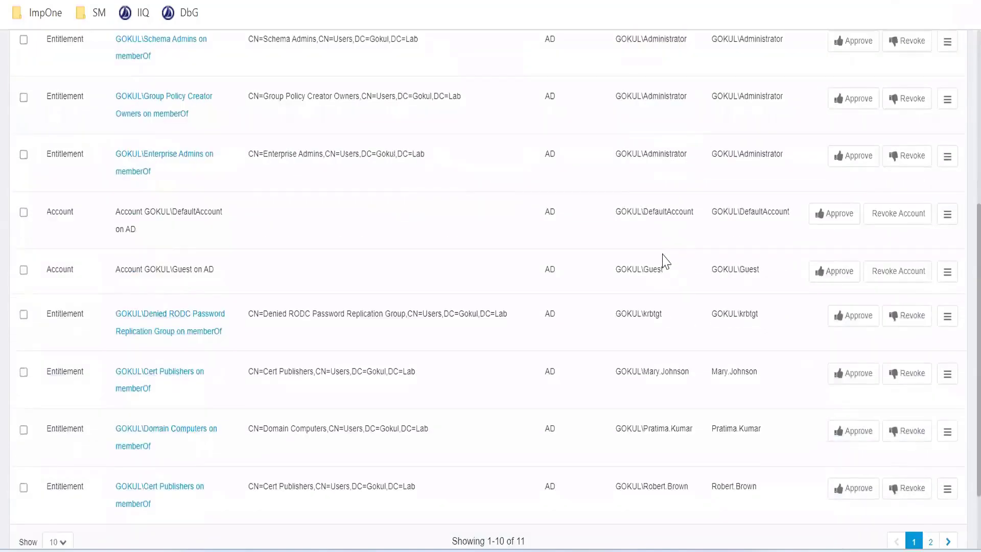
{"action": "scroll", "coordinate": [665, 255], "scroll_direction": "down", "scroll_amount": 1}
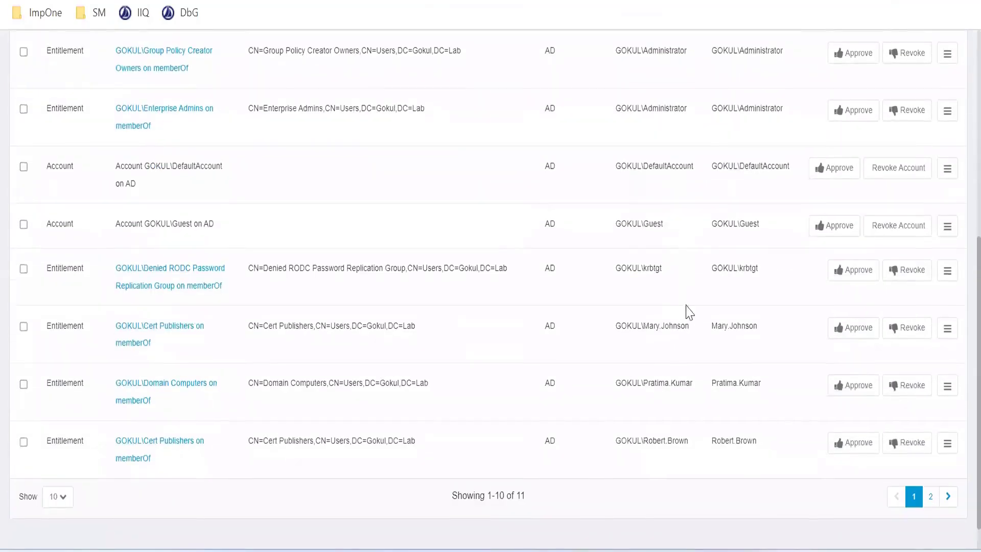
{"action": "scroll", "coordinate": [690, 332], "scroll_direction": "down", "scroll_amount": 1}
{"action": "left_click_drag", "start_coordinate": [694, 351], "coordinate": [645, 353]}
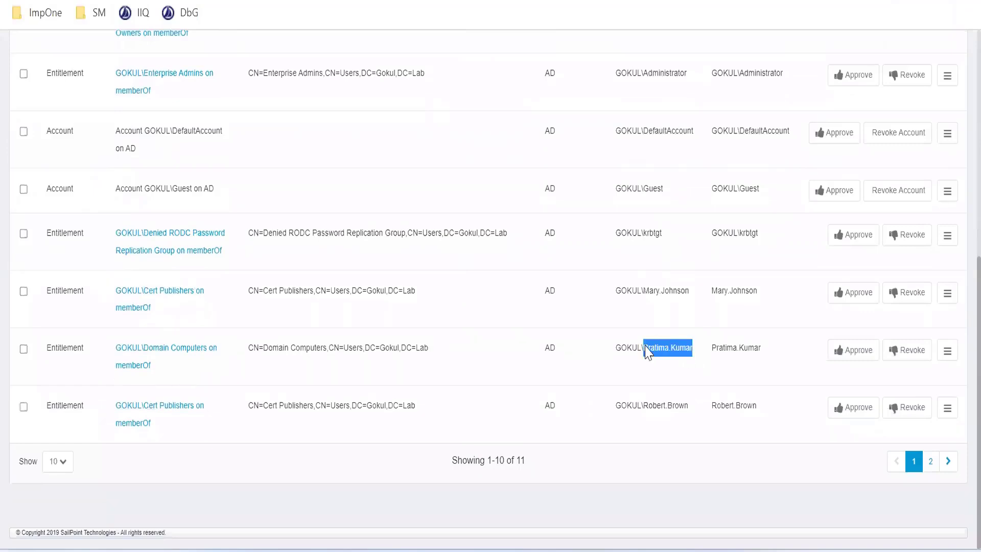
{"action": "left_click_drag", "start_coordinate": [153, 367], "coordinate": [128, 354]}
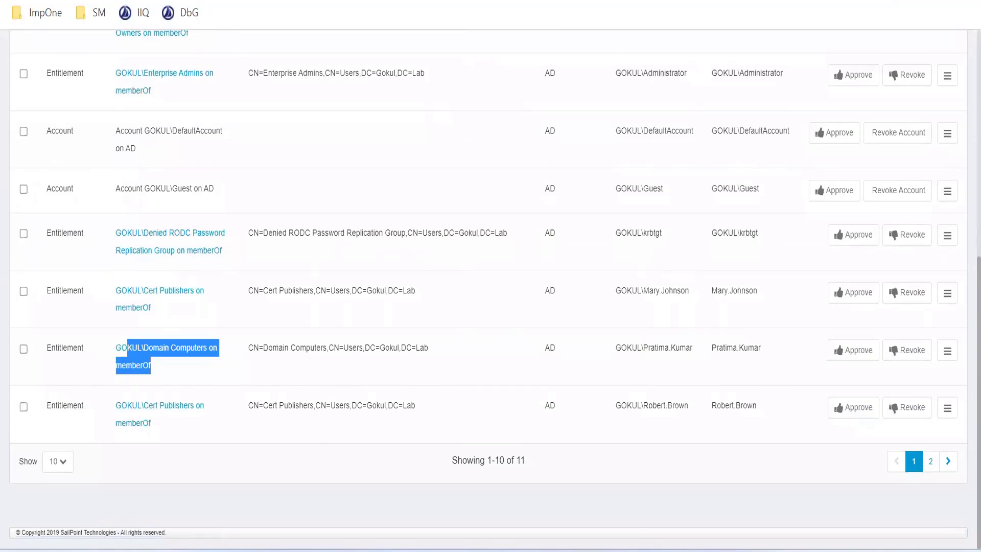
- Switch to the Windows Server virtual machine and search Active Directory for the user holding the Domain Computers entitlement
{"action": "key", "text": "alt+Tab"}
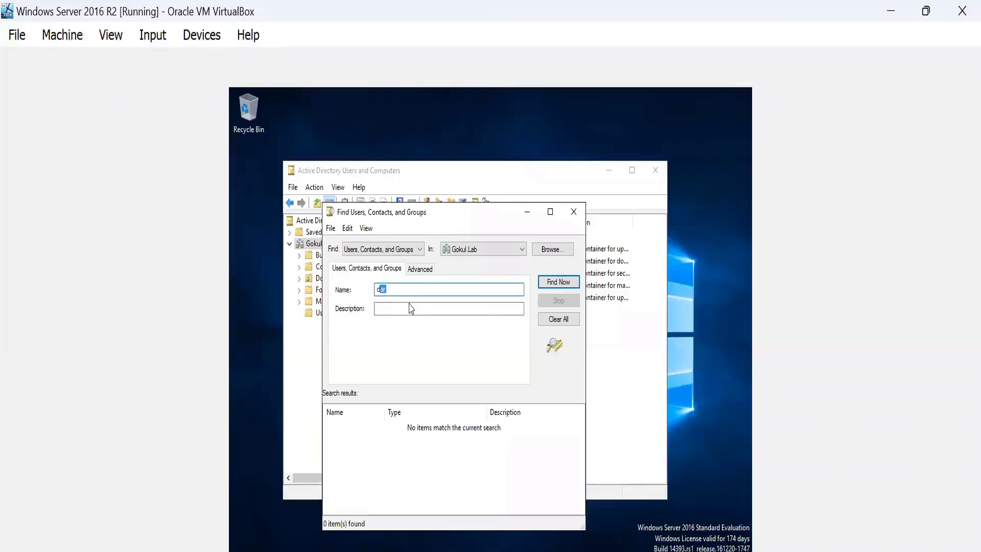
{"action": "key", "text": "BackSpace"}
{"action": "type", "text": "prat"}
{"action": "key", "text": "Return"}
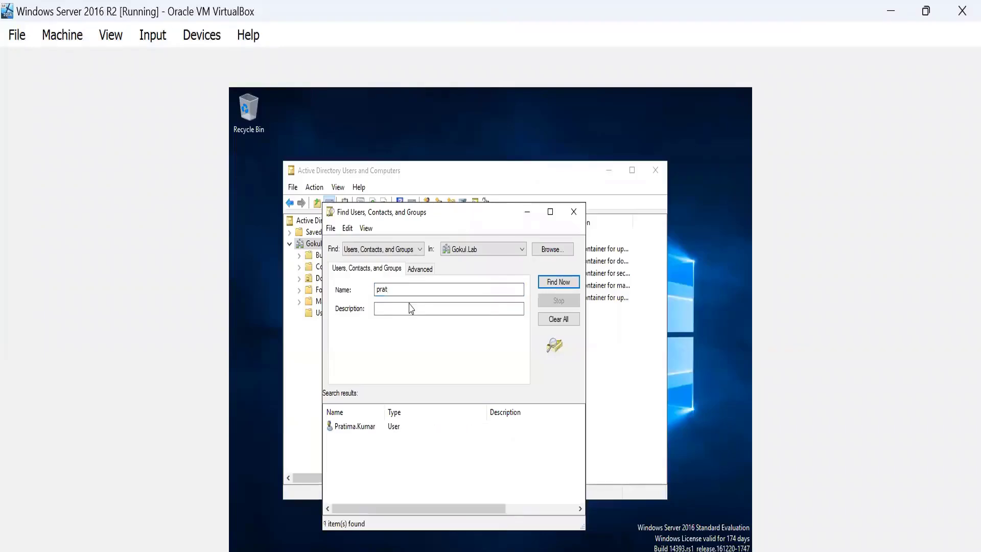
- Open the found user's properties and check the group memberships against the Domain Computers entitlement
{"action": "double_click", "coordinate": [356, 433]}
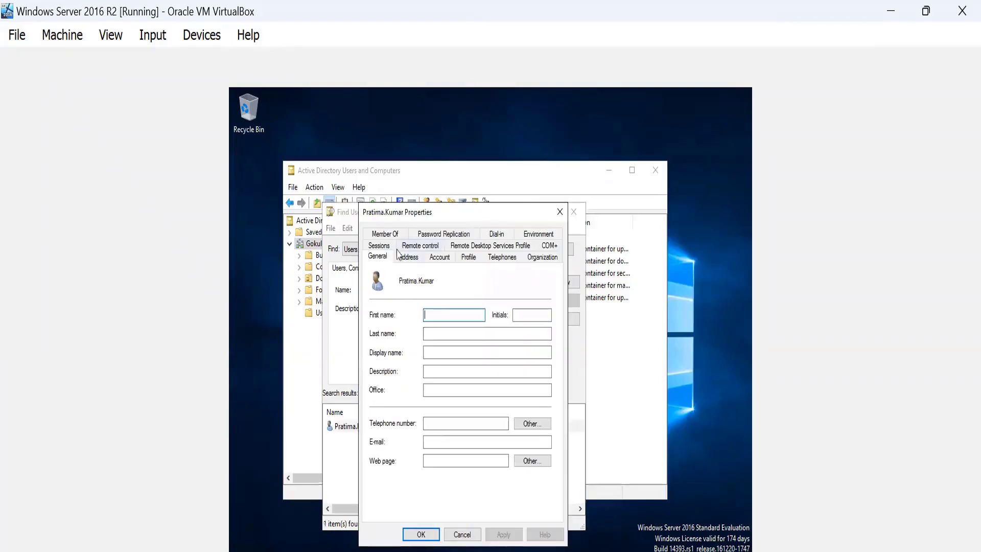
{"action": "left_click", "coordinate": [385, 235]}
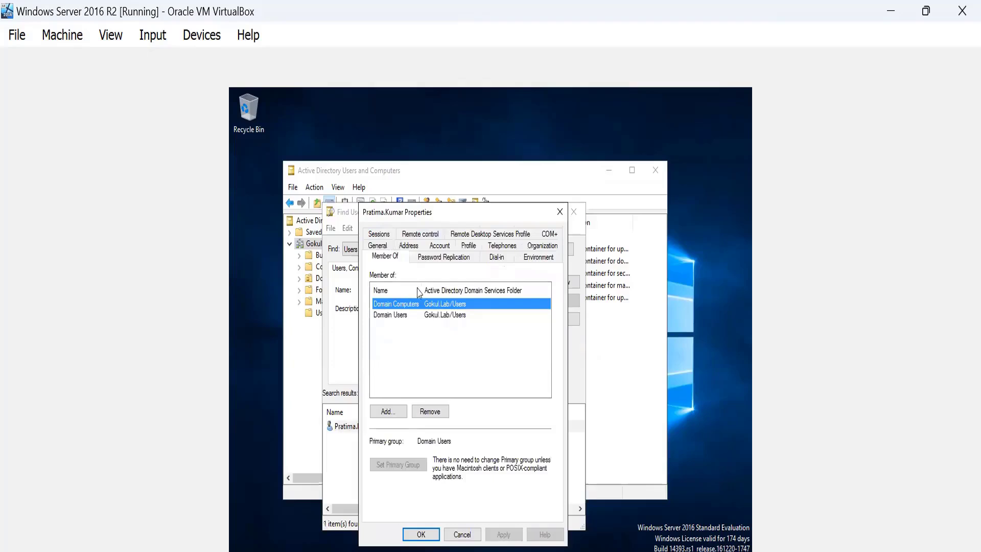
{"action": "left_click_drag", "start_coordinate": [422, 290], "coordinate": [445, 290]}
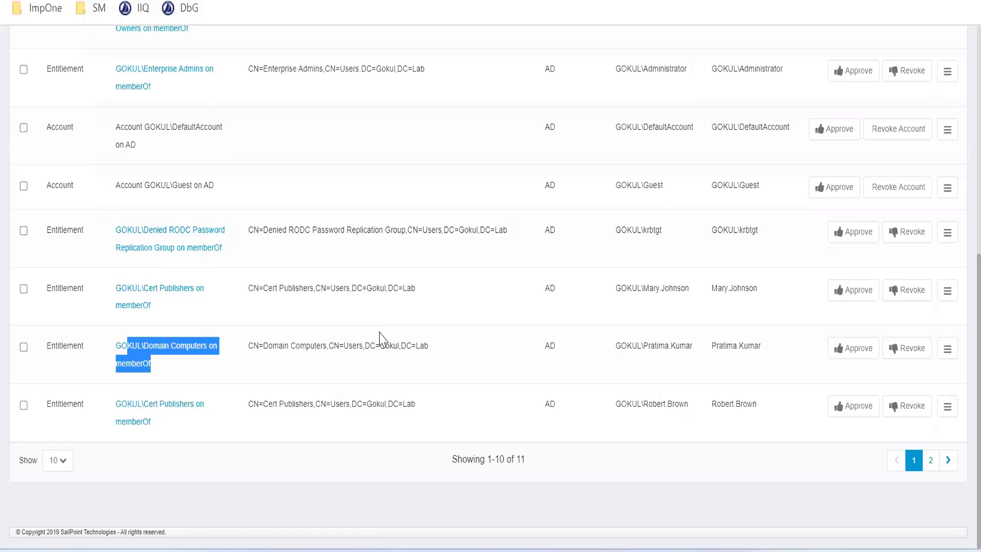
- Go back from the AD access review in IdentityIQ to the certification overview and examine its statistics and access reviews
{"action": "scroll", "coordinate": [380, 339], "scroll_direction": "up", "scroll_amount": 8}
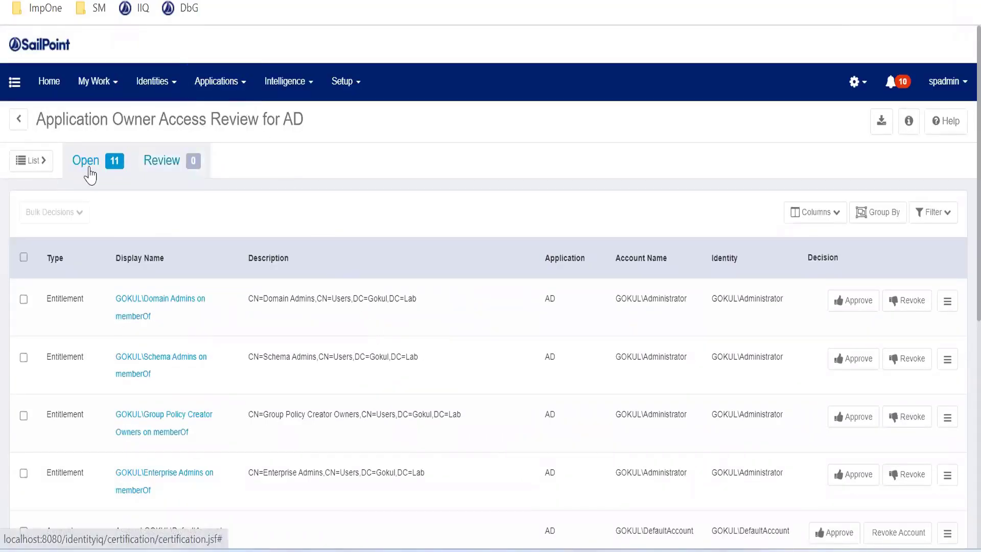
{"action": "left_click", "coordinate": [19, 118]}
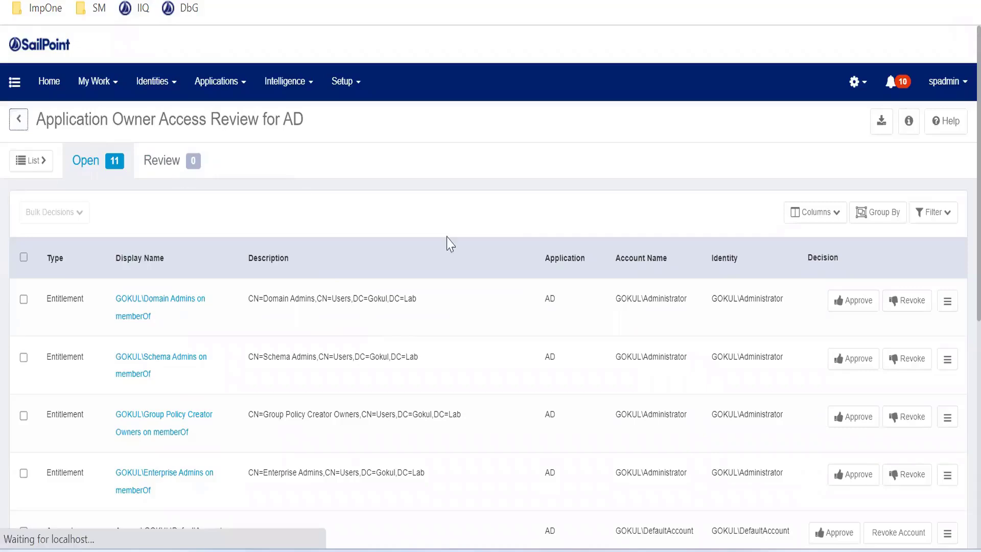
{"action": "scroll", "coordinate": [449, 252], "scroll_direction": "down", "scroll_amount": 5}
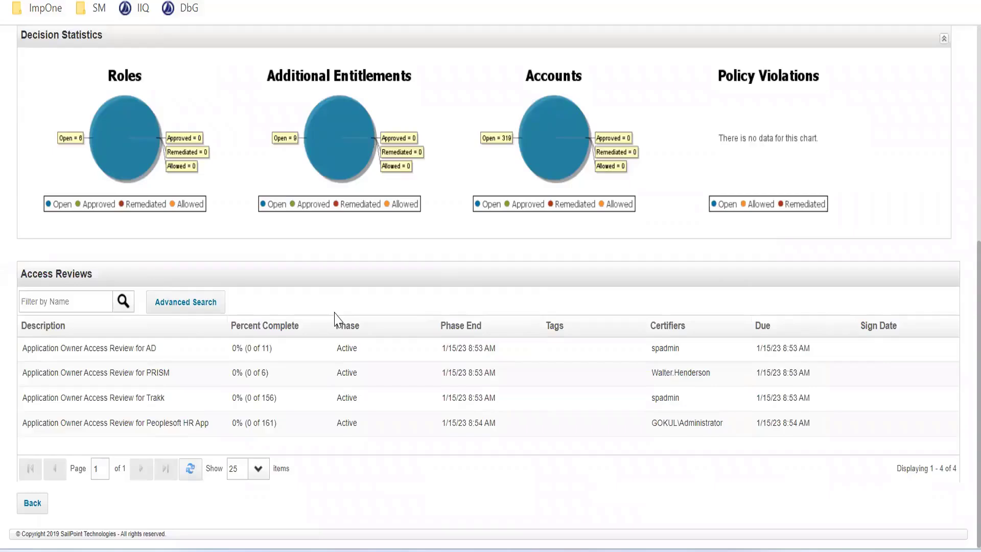
{"action": "scroll", "coordinate": [286, 287], "scroll_direction": "up", "scroll_amount": 7}
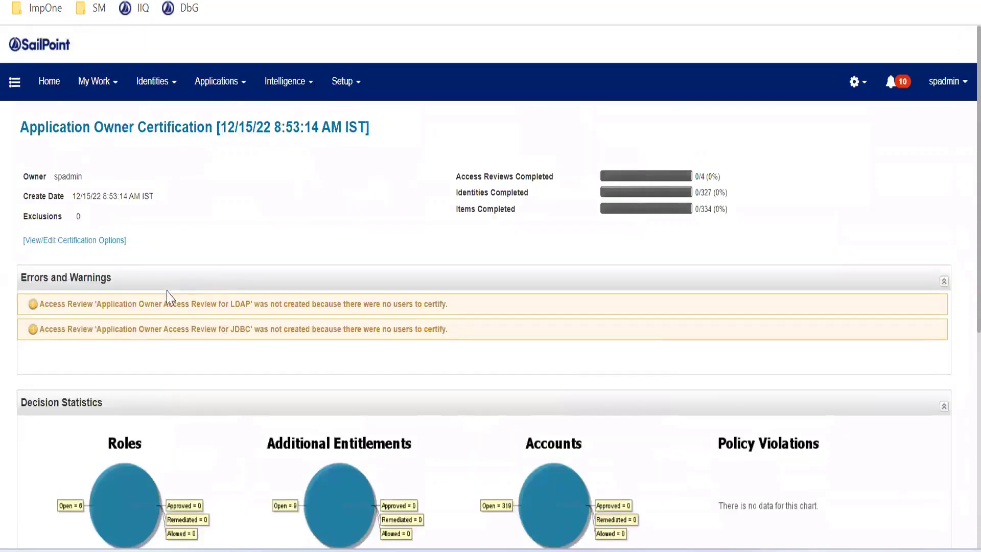
{"action": "scroll", "coordinate": [313, 300], "scroll_direction": "down", "scroll_amount": 7}
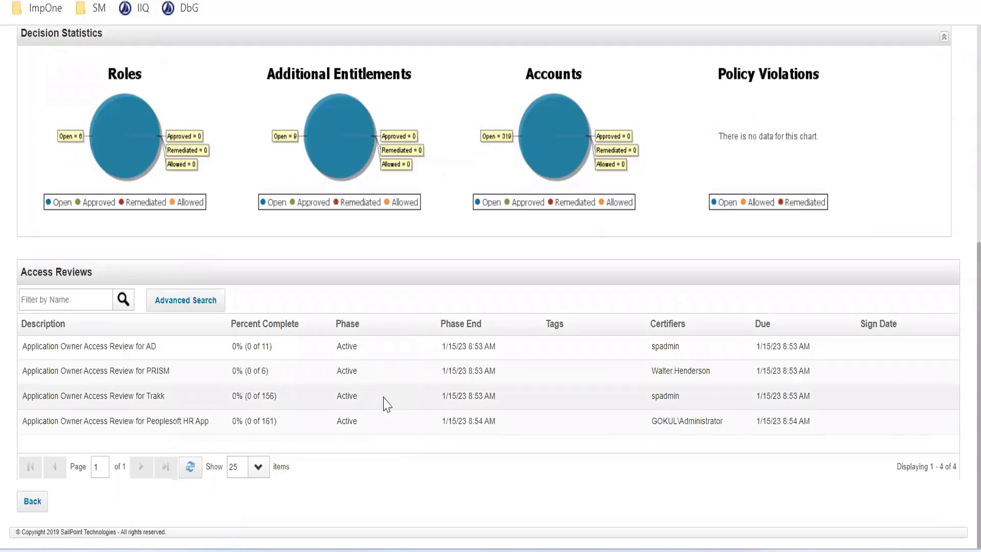
- Examine the LDAP and JDBC entries under the certification's Errors and Warnings
{"action": "scroll", "coordinate": [386, 403], "scroll_direction": "up", "scroll_amount": 7}
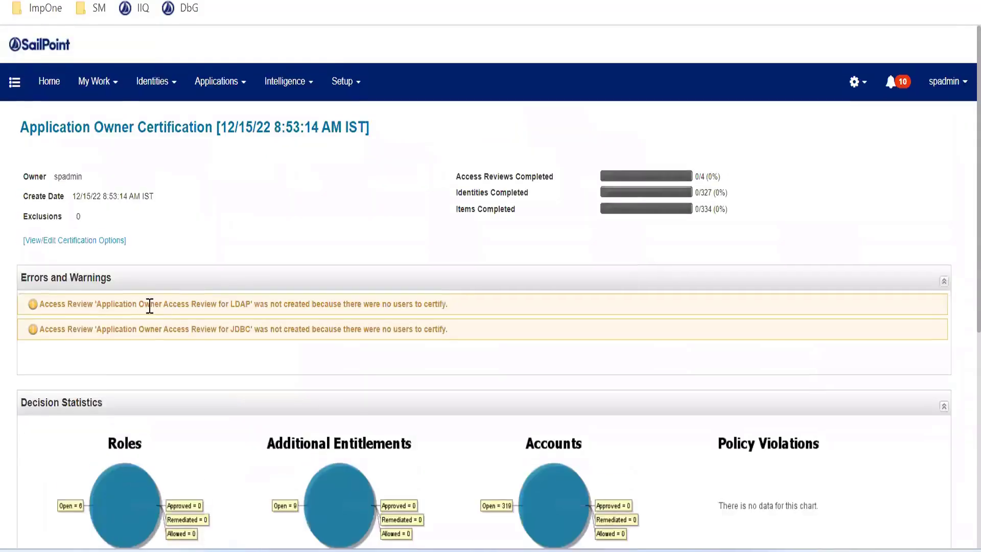
{"action": "left_click_drag", "start_coordinate": [122, 302], "coordinate": [365, 329]}
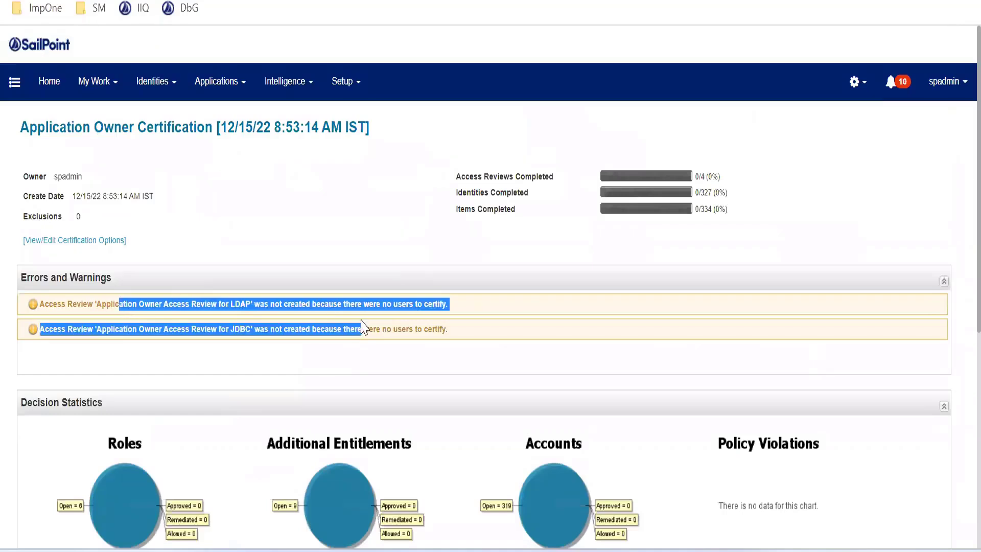
{"action": "left_click", "coordinate": [445, 333]}
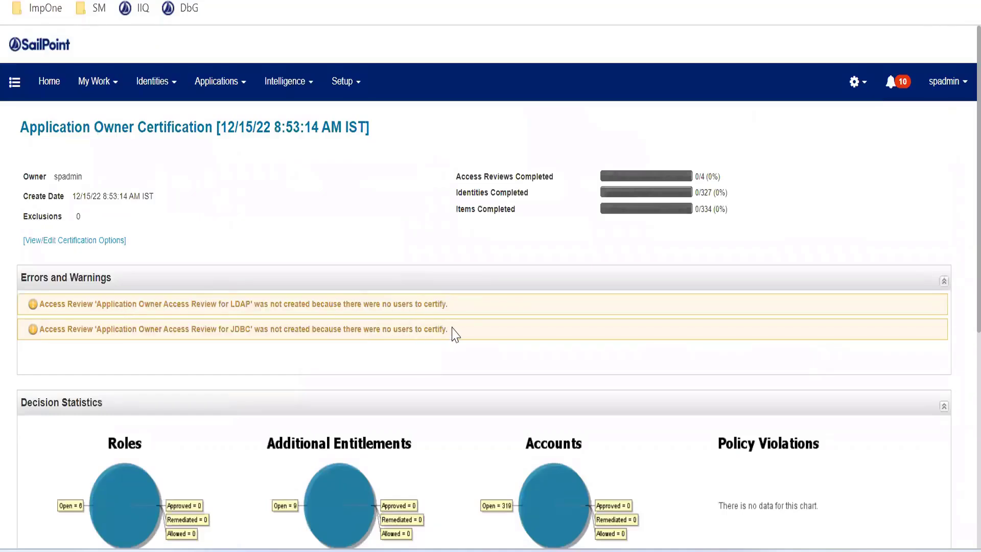
{"action": "left_click_drag", "start_coordinate": [452, 332], "coordinate": [416, 330]}
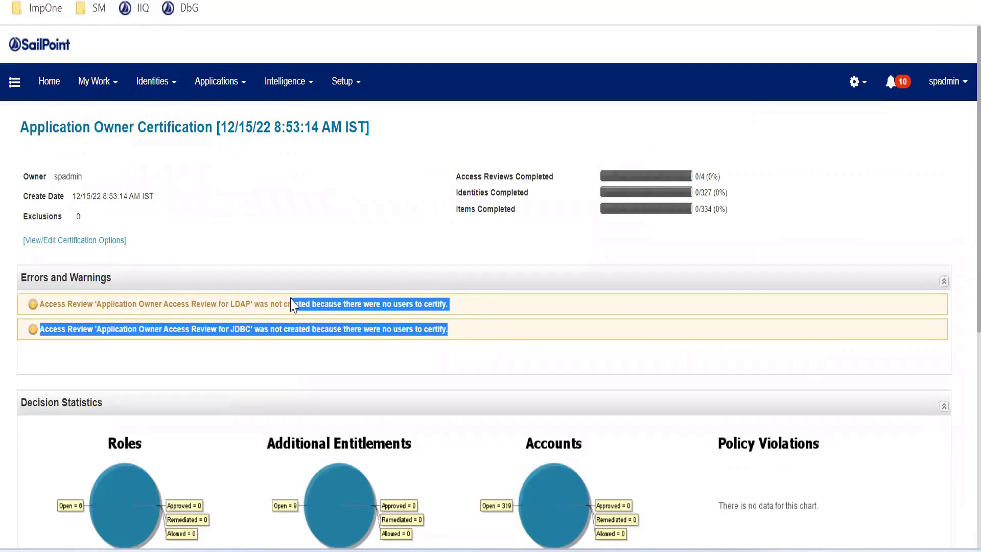
- Compare the LDAP and JDBC applications named in the warnings with the access reviews listed for the certification
{"action": "left_click", "coordinate": [251, 321]}
{"action": "double_click", "coordinate": [245, 304]}
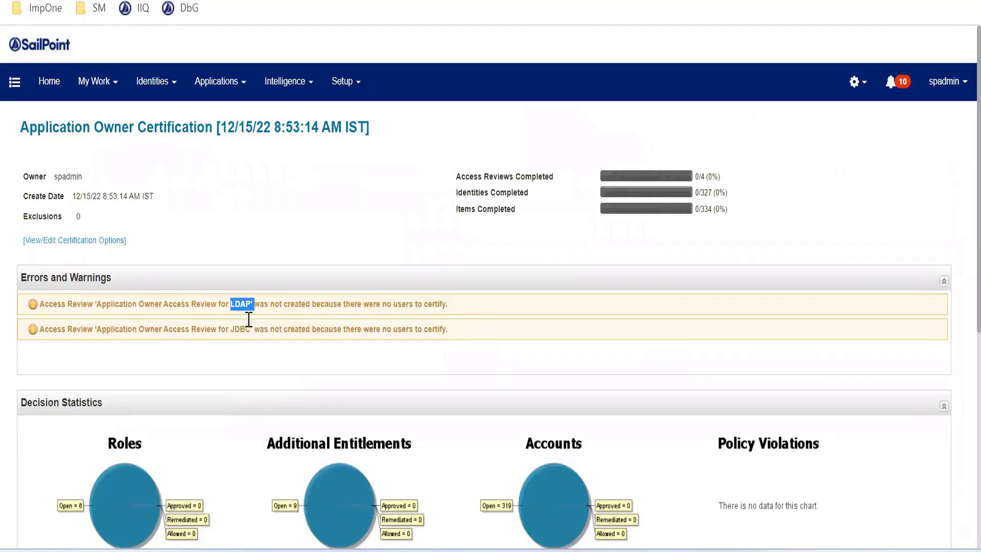
{"action": "double_click", "coordinate": [240, 328]}
{"action": "scroll", "coordinate": [129, 416], "scroll_direction": "down", "scroll_amount": 5}
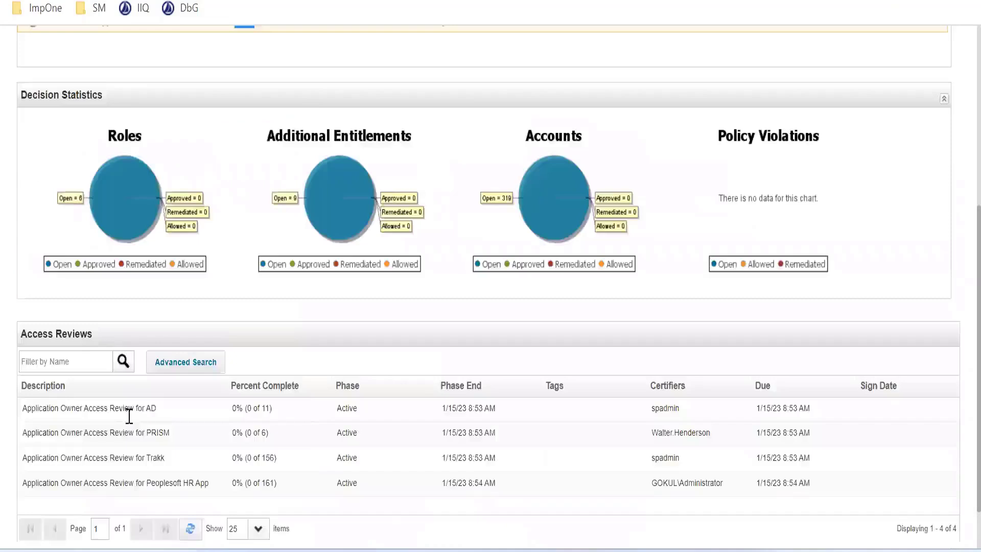
{"action": "scroll", "coordinate": [130, 417], "scroll_direction": "down", "scroll_amount": 1}
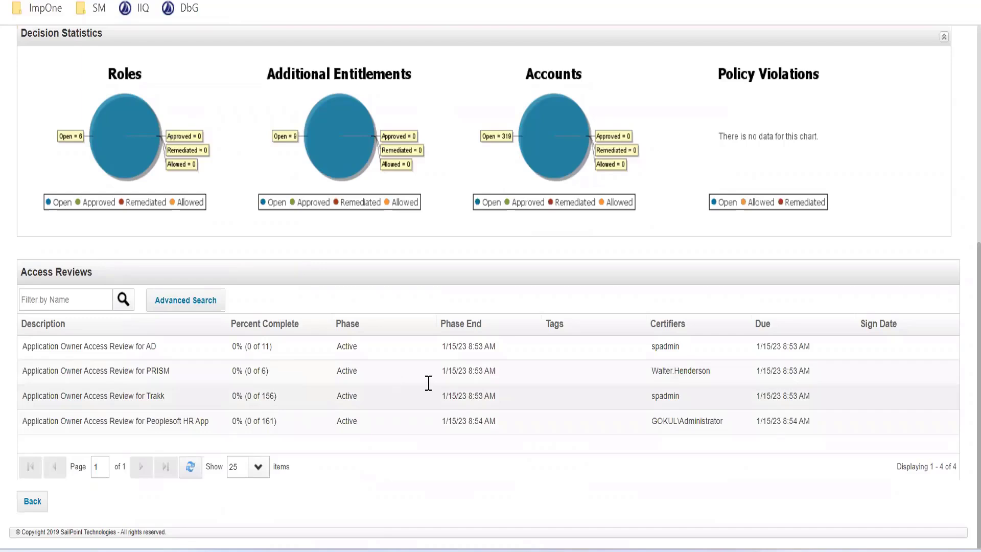
- Open the Application Owner Access Review for PRISM and examine its open role items
{"action": "left_click", "coordinate": [478, 371]}
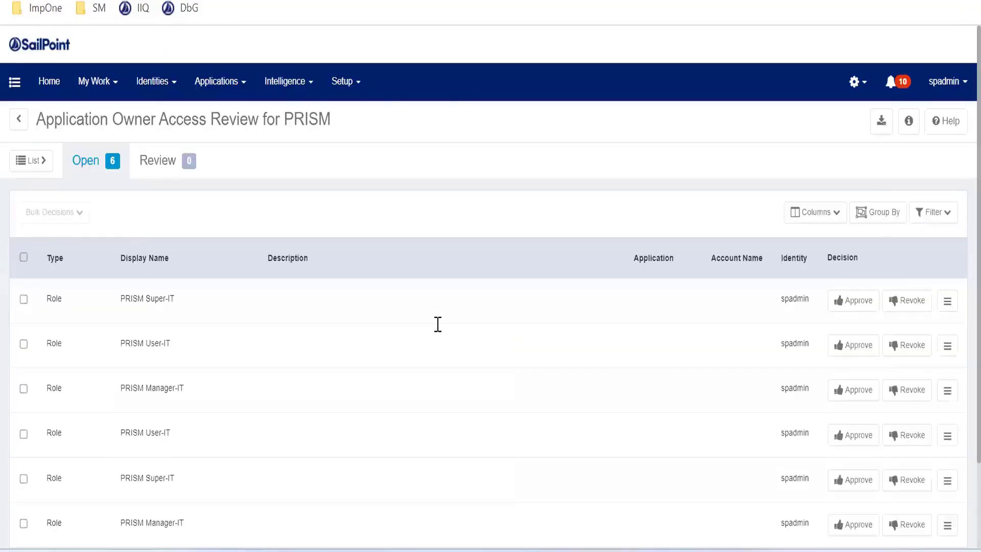
{"action": "scroll", "coordinate": [547, 358], "scroll_direction": "down", "scroll_amount": 2}
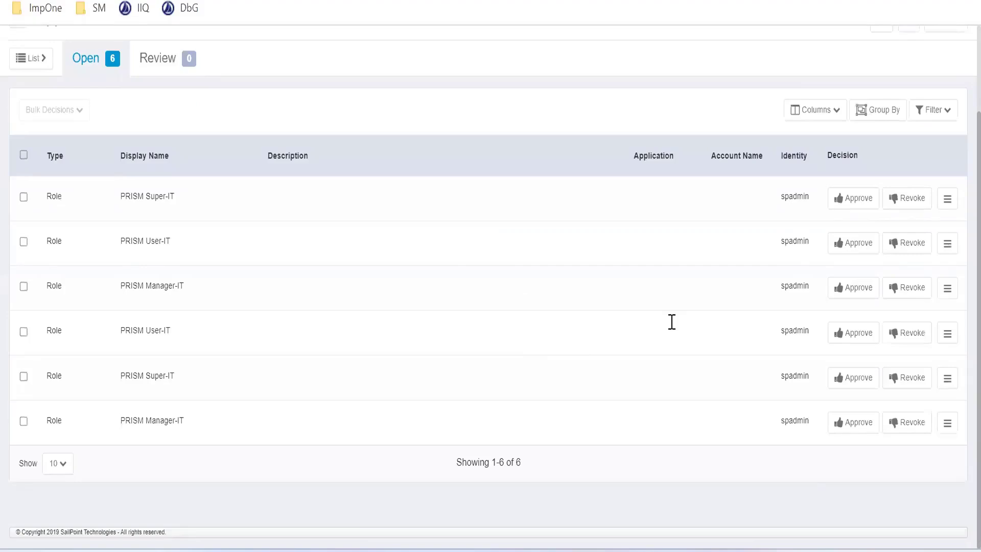
{"action": "scroll", "coordinate": [237, 230], "scroll_direction": "up", "scroll_amount": 2}
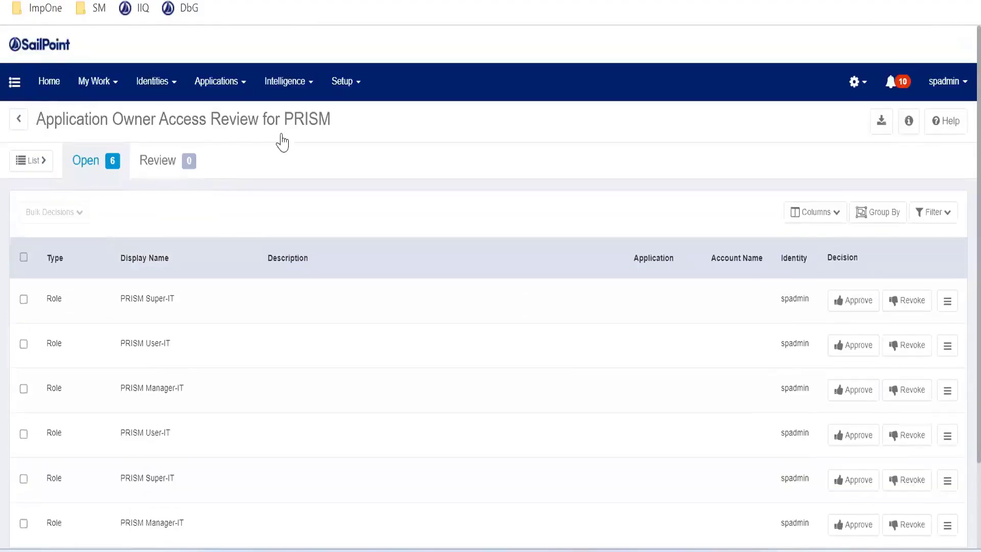
- Return to the certification overview and check the certifiers of the listed access reviews
{"action": "left_click", "coordinate": [19, 121]}
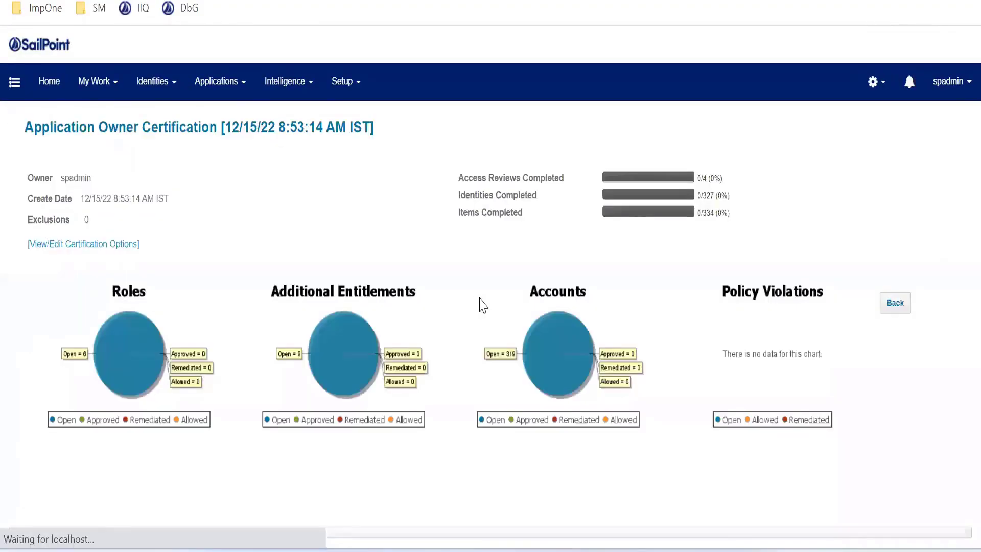
{"action": "scroll", "coordinate": [609, 379], "scroll_direction": "down", "scroll_amount": 6}
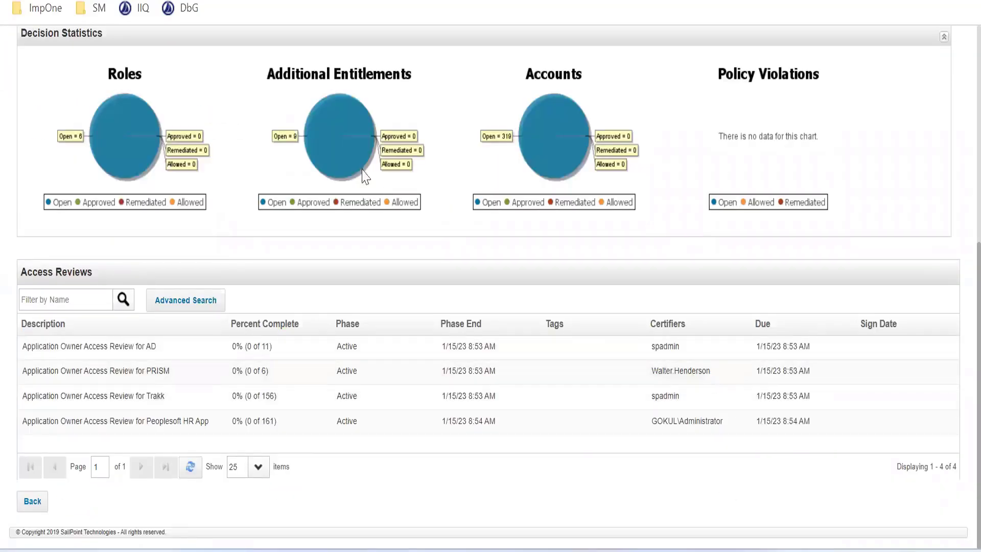
{"action": "scroll", "coordinate": [333, 124], "scroll_direction": "up", "scroll_amount": 6}
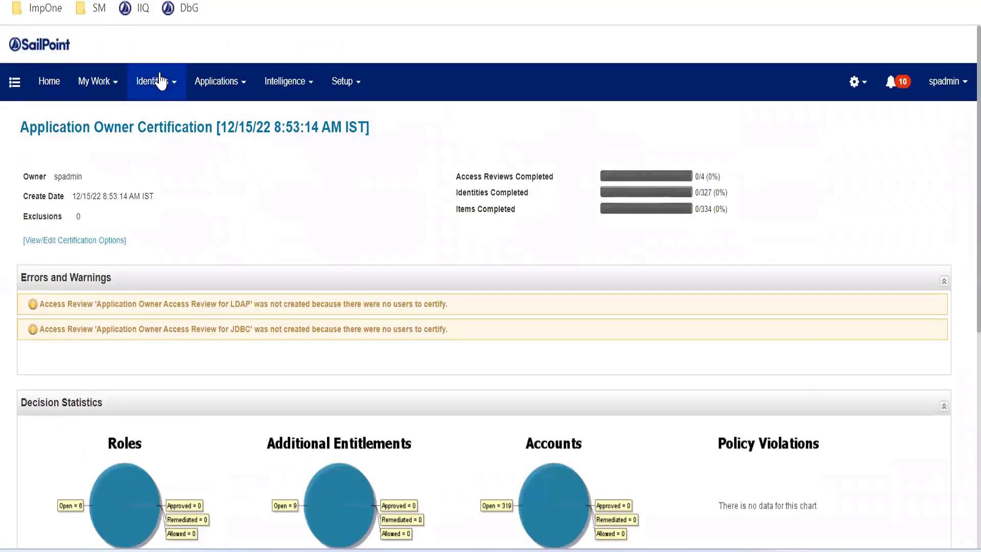
- Search the Identity Warehouse for the PRISM review's certifier by first name and open that identity to check its user name
{"action": "left_click", "coordinate": [158, 95]}
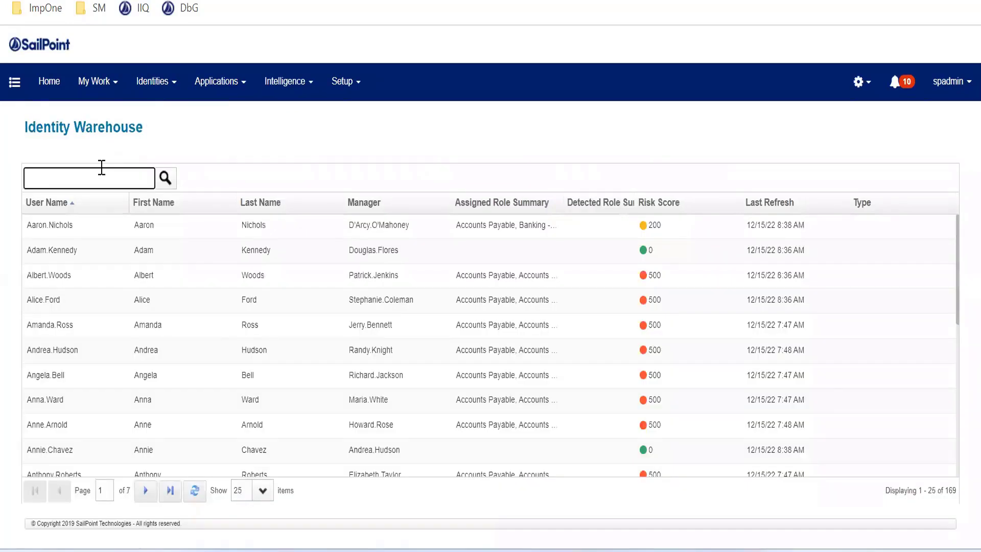
{"action": "type", "text": "walter"}
{"action": "key", "text": "Return"}
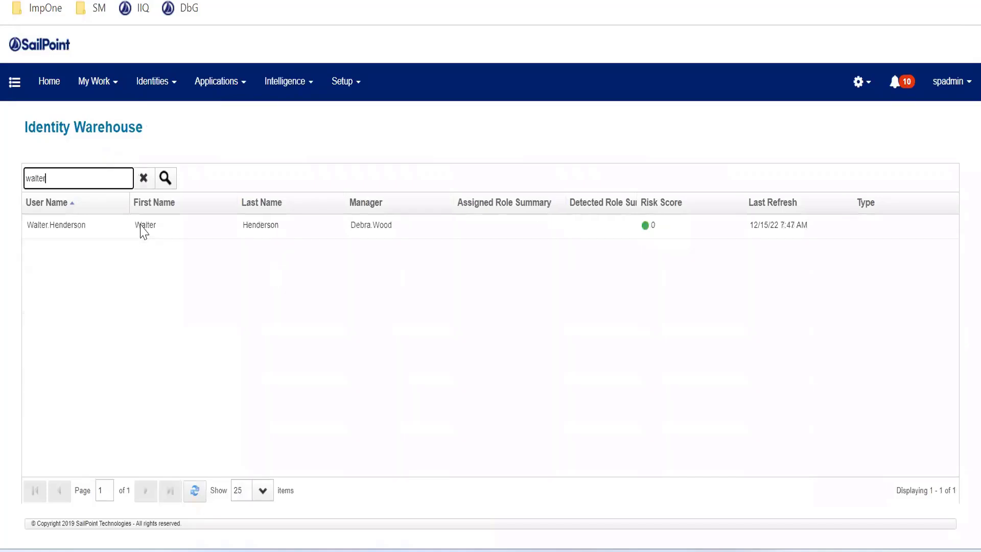
{"action": "left_click", "coordinate": [222, 228]}
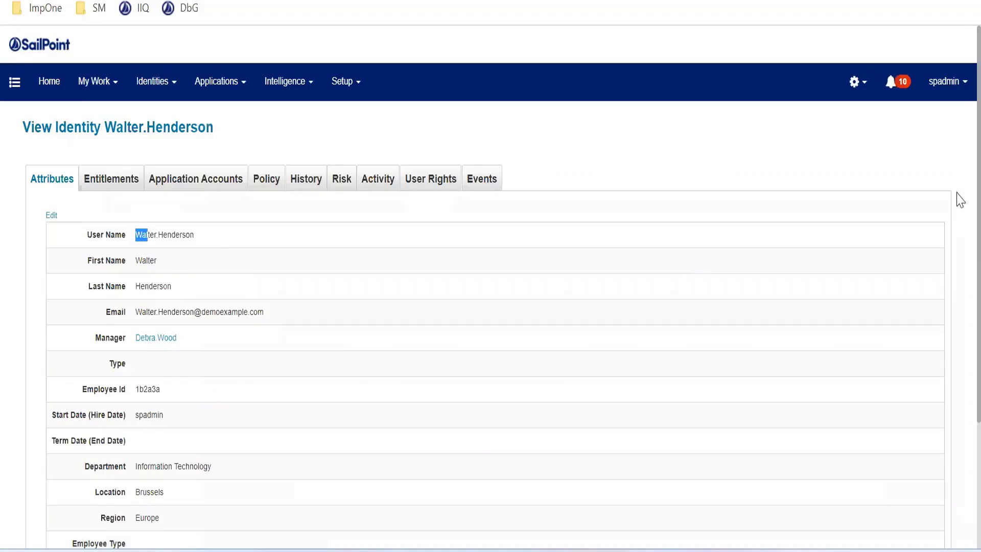
{"action": "left_click_drag", "start_coordinate": [135, 235], "coordinate": [194, 235]}
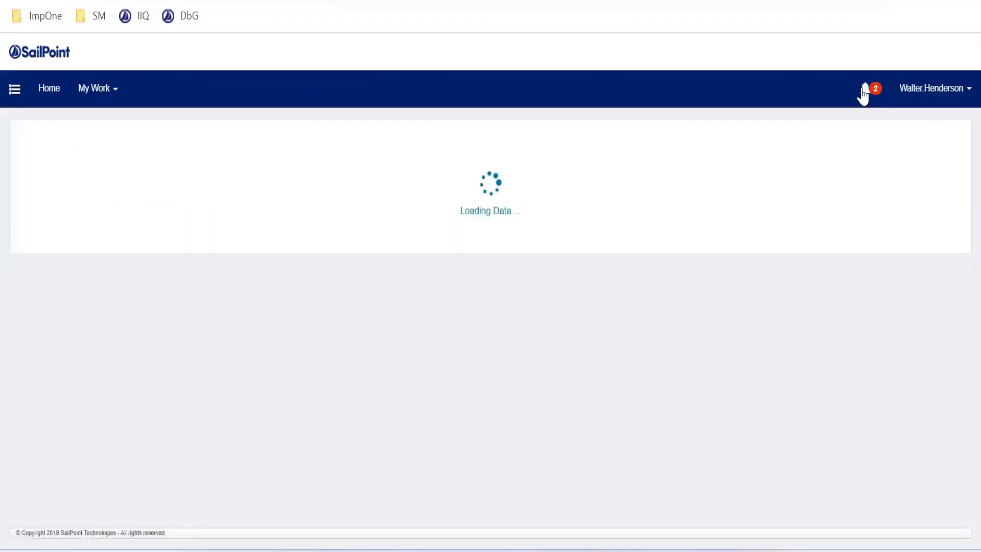
- In the PRISM certifier's own session, check the work item notifications and open My Access Reviews
{"action": "left_click", "coordinate": [862, 90]}
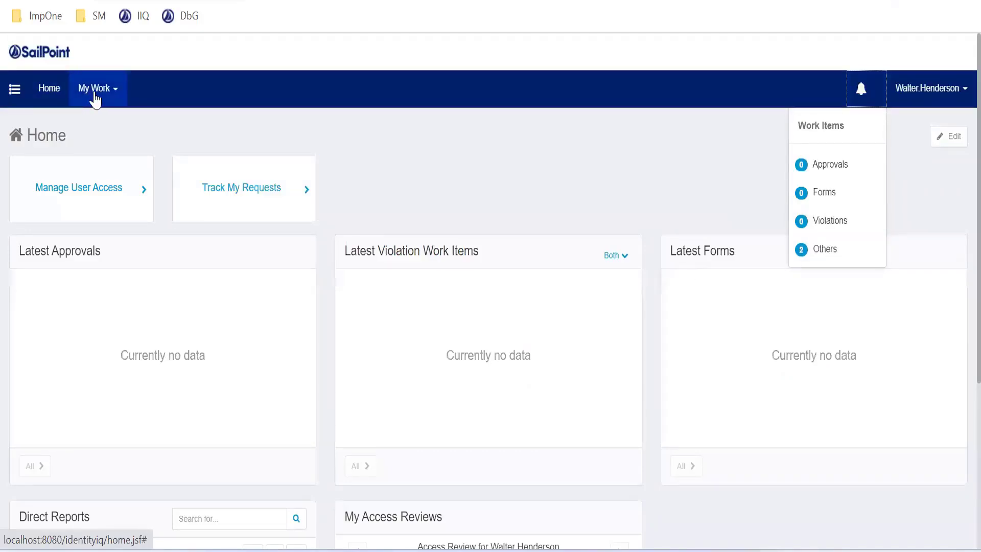
{"action": "left_click", "coordinate": [95, 98]}
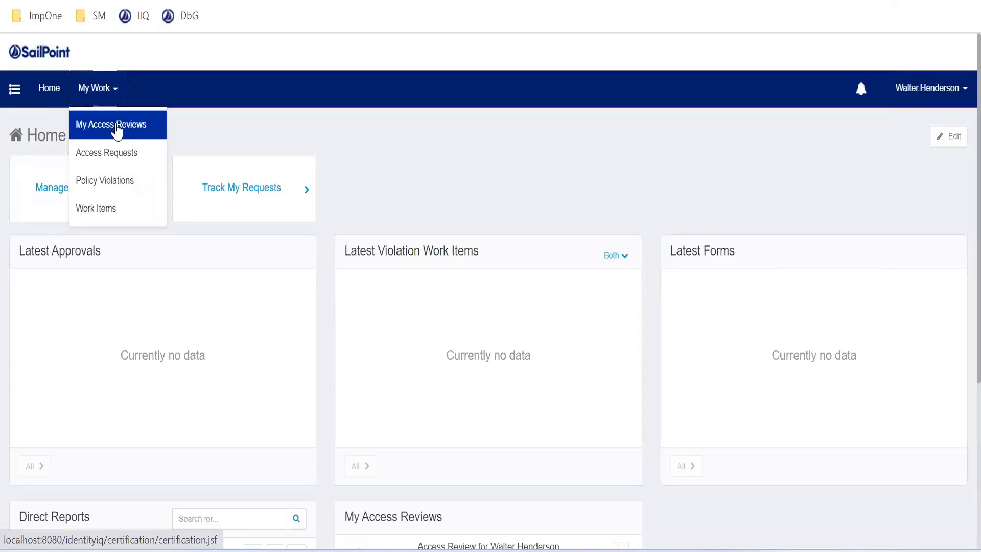
{"action": "left_click", "coordinate": [116, 128]}
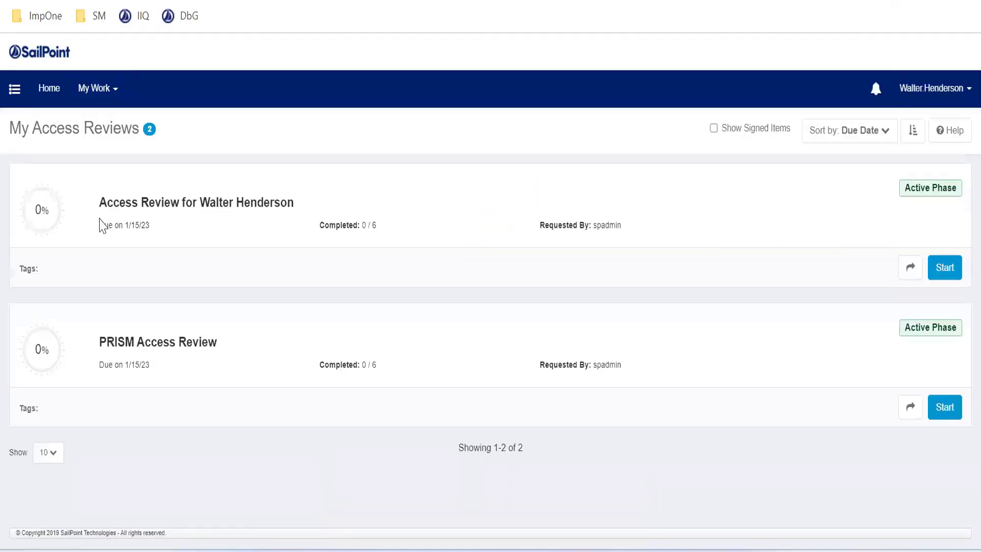
- Examine the title and due date of the certifier's manager access review in the list
{"action": "triple_click", "coordinate": [195, 203]}
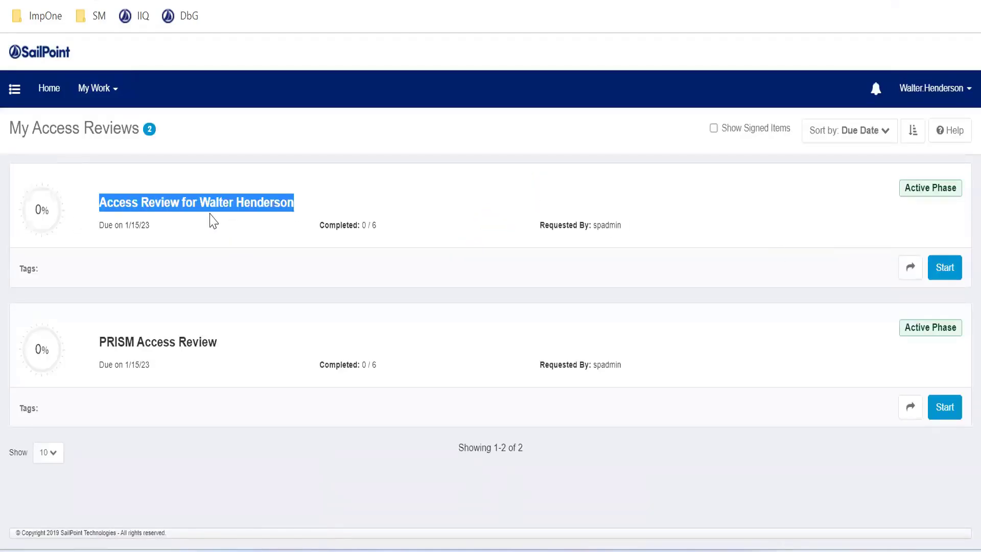
{"action": "left_click", "coordinate": [237, 210]}
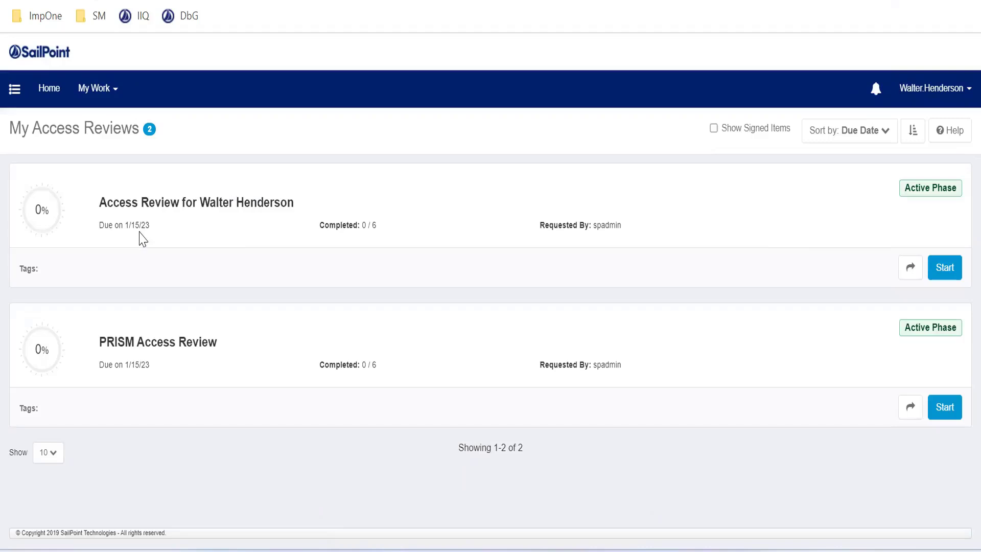
{"action": "left_click_drag", "start_coordinate": [153, 225], "coordinate": [118, 225]}
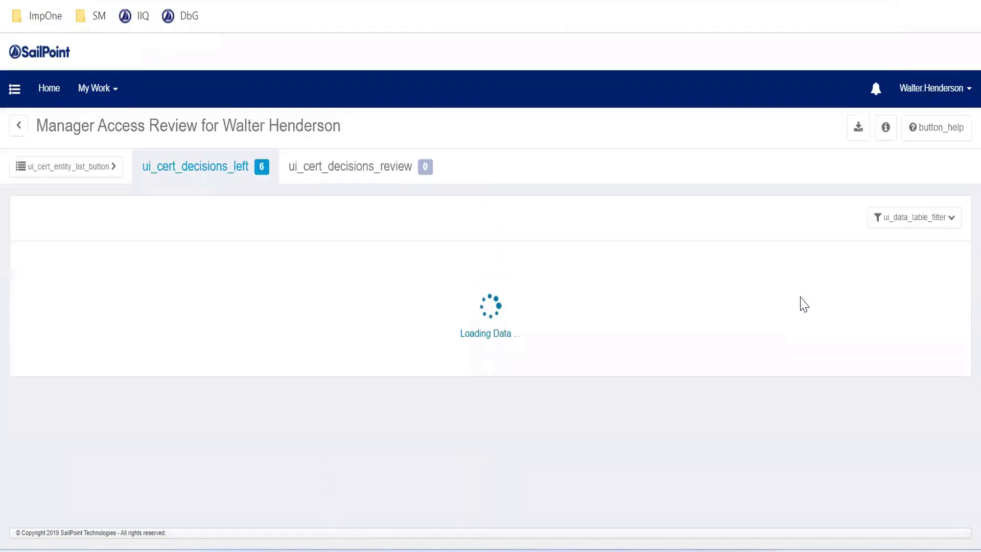
- In the manager access review, approve the first two users' Trakk accounts and revoke the first user's Peoplesoft HR App account
{"action": "scroll", "coordinate": [812, 286], "scroll_direction": "down", "scroll_amount": 2}
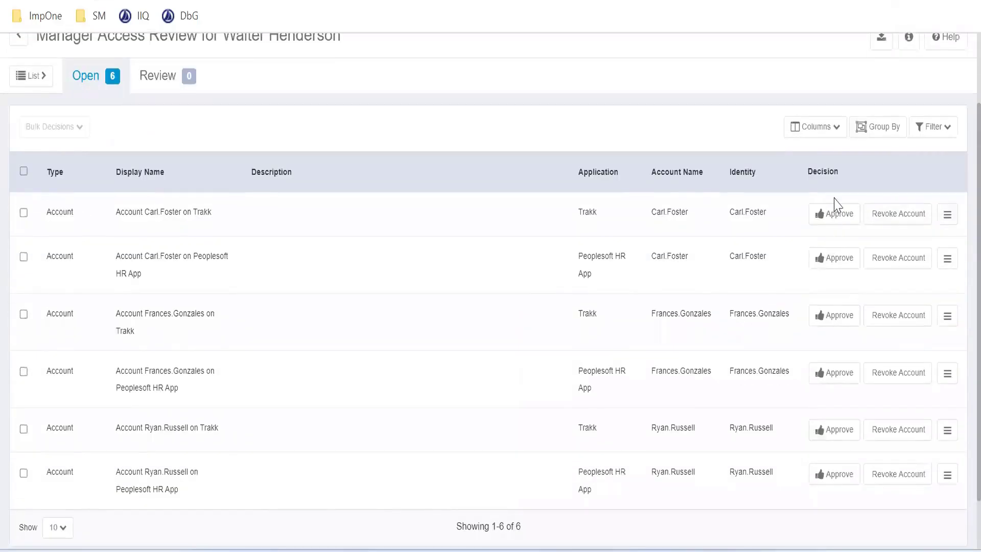
{"action": "left_click", "coordinate": [839, 214]}
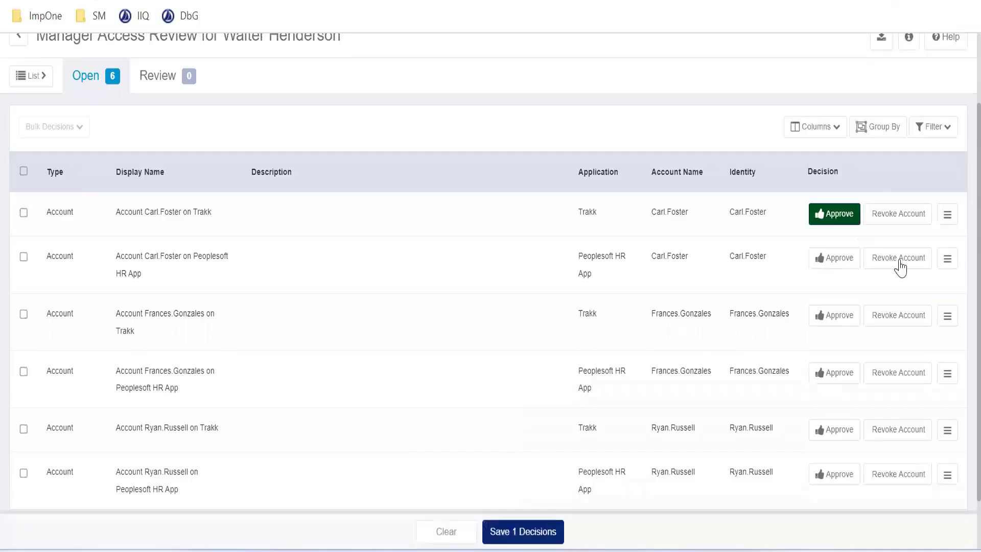
{"action": "left_click", "coordinate": [897, 259]}
{"action": "left_click", "coordinate": [833, 317]}
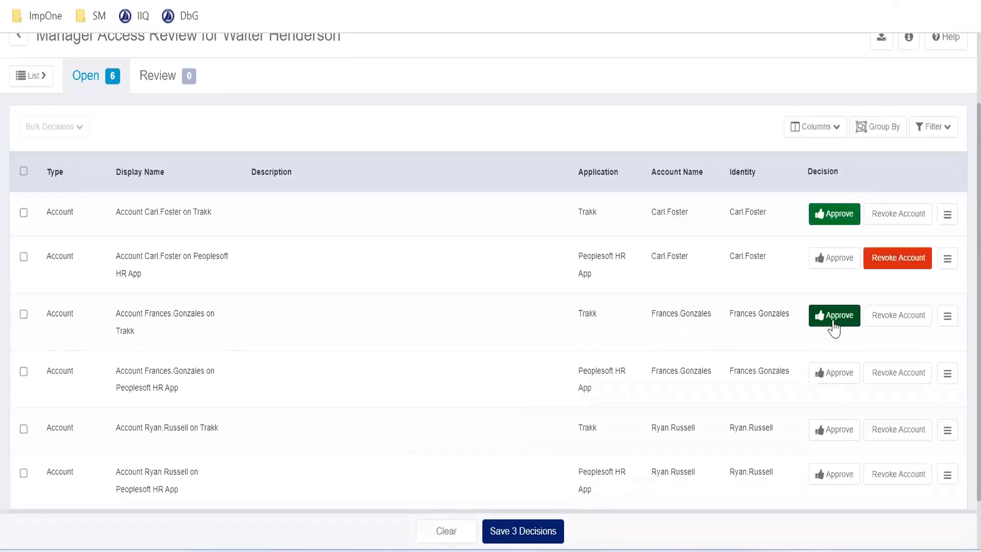
{"action": "scroll", "coordinate": [957, 400], "scroll_direction": "down", "scroll_amount": 2}
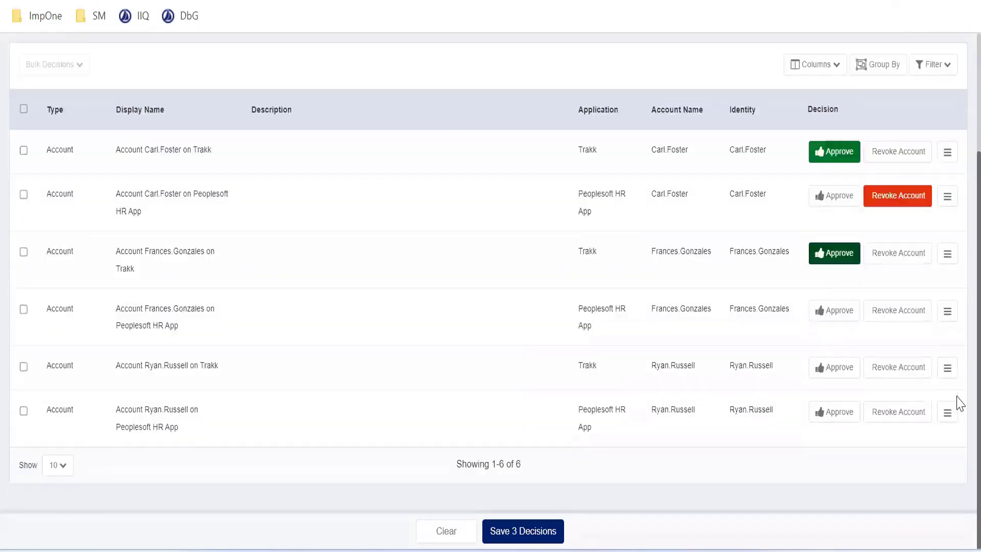